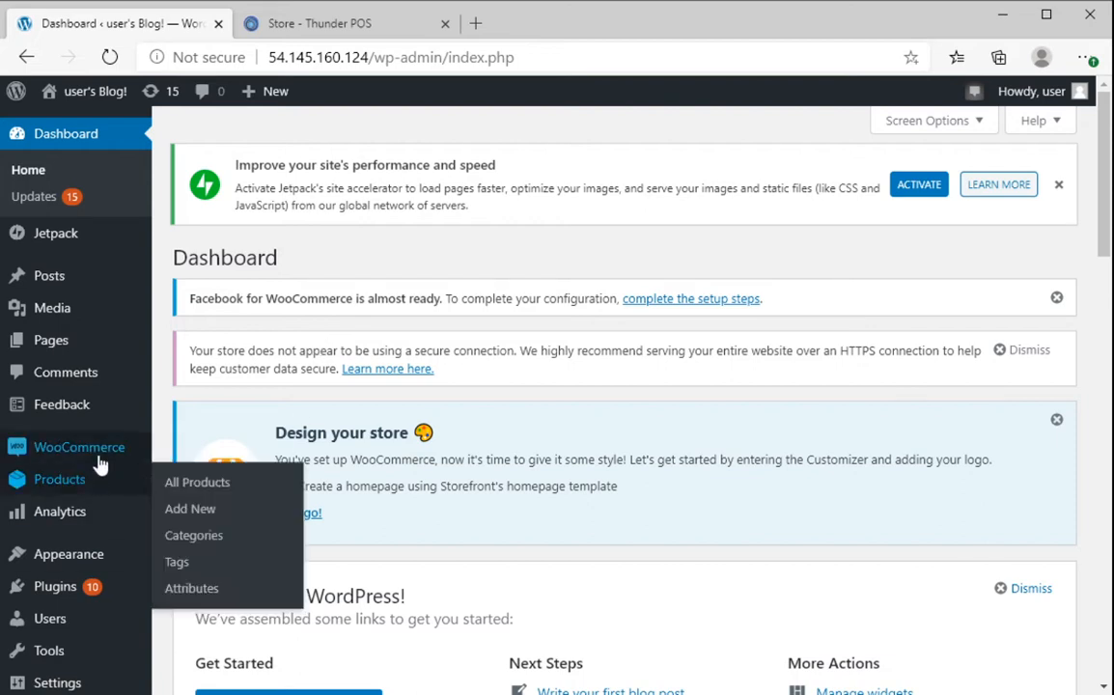
- Open WooCommerce's Advanced settings at the REST API section listing the 5 existing keys
mouse_move(100, 464)
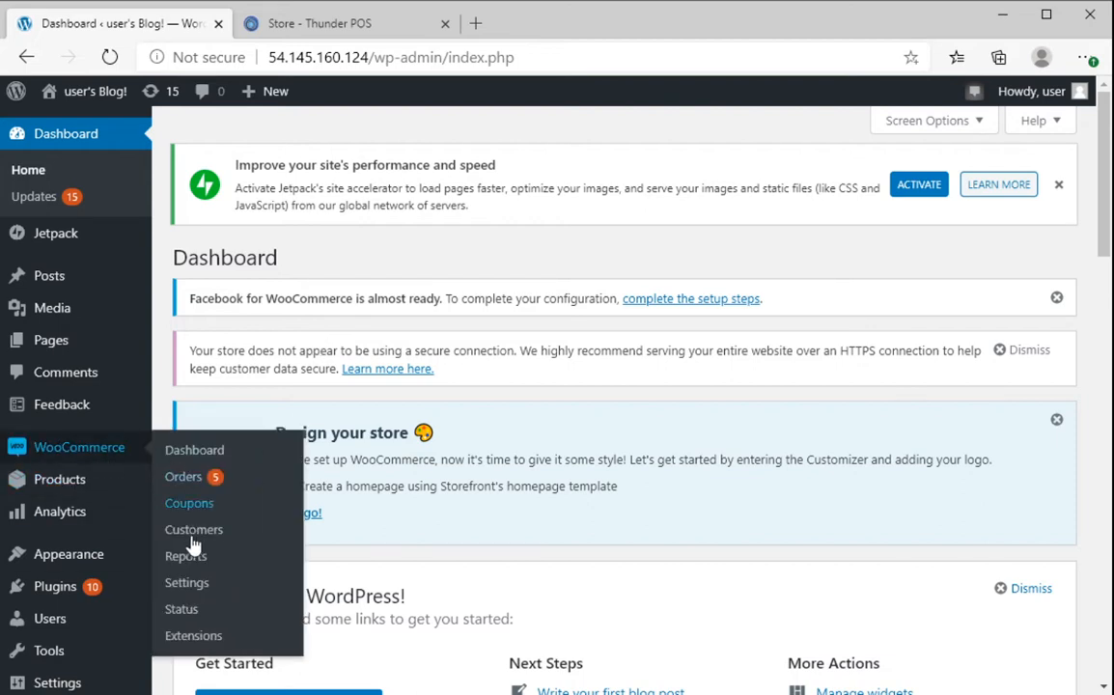
click(194, 584)
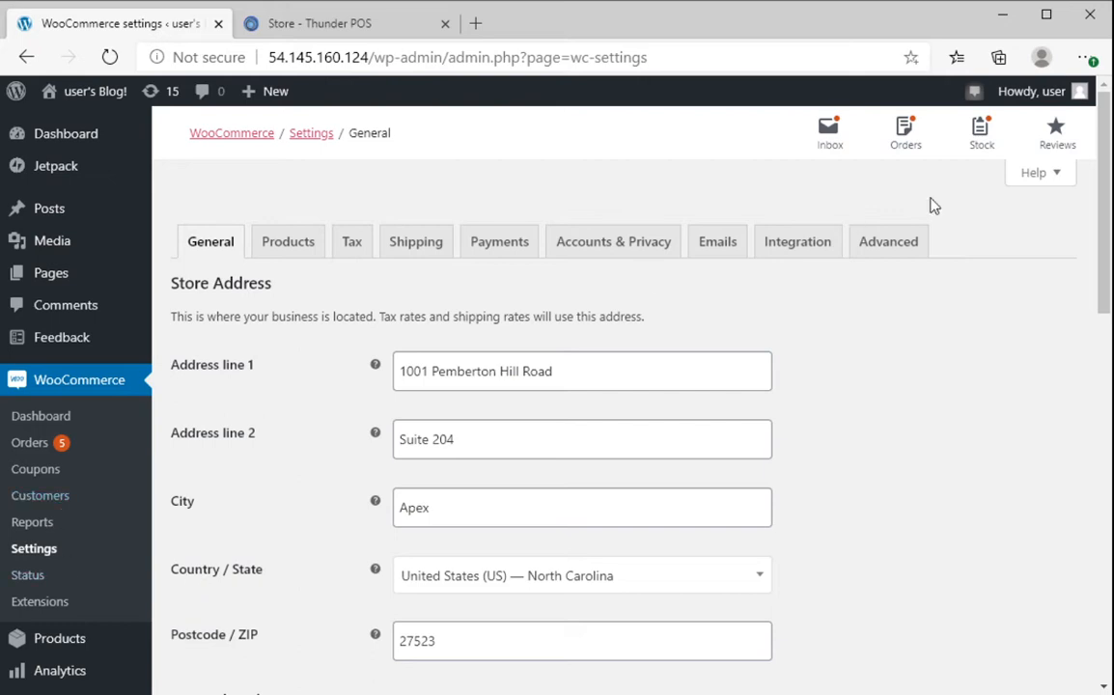
click(889, 243)
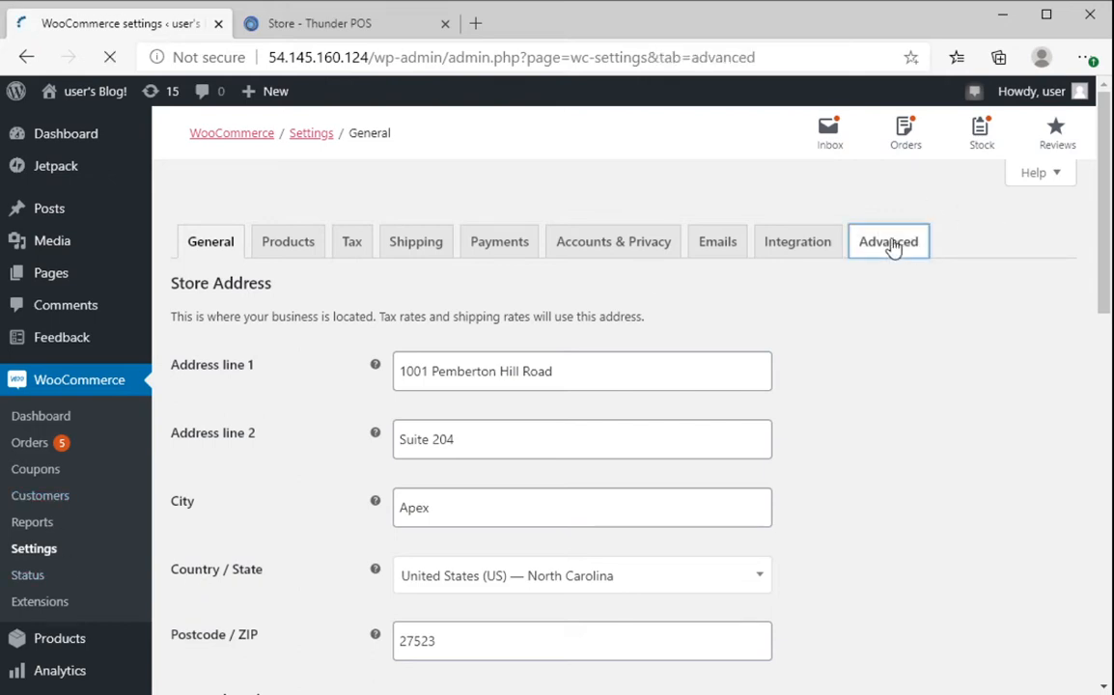
click(262, 280)
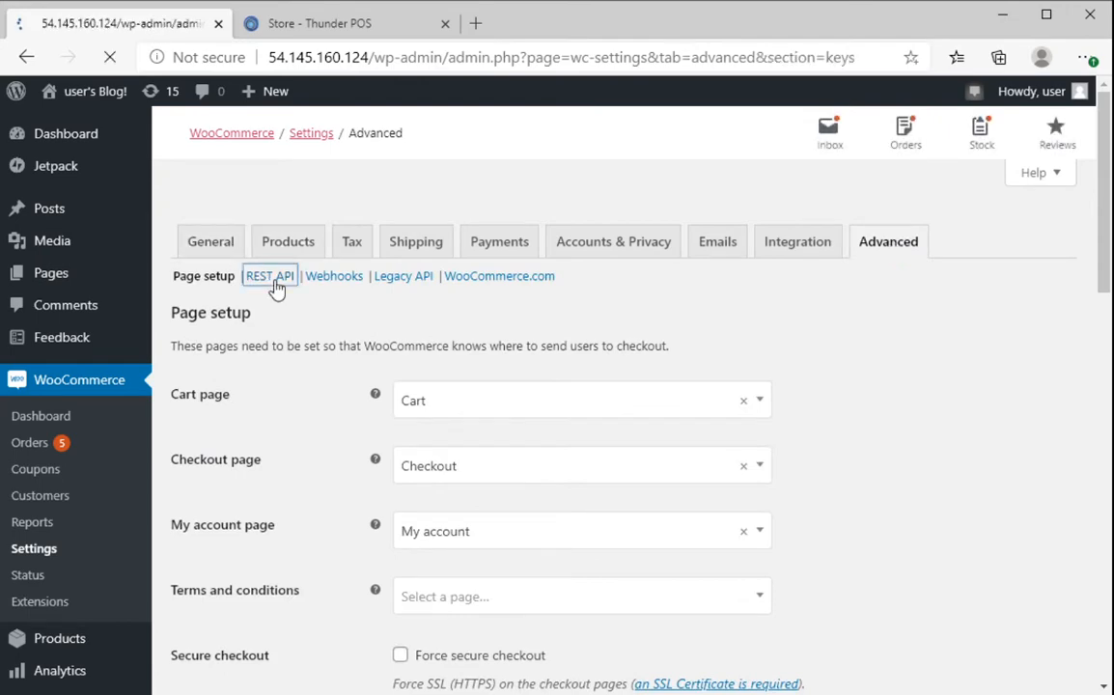
scroll(574, 360, down, 1)
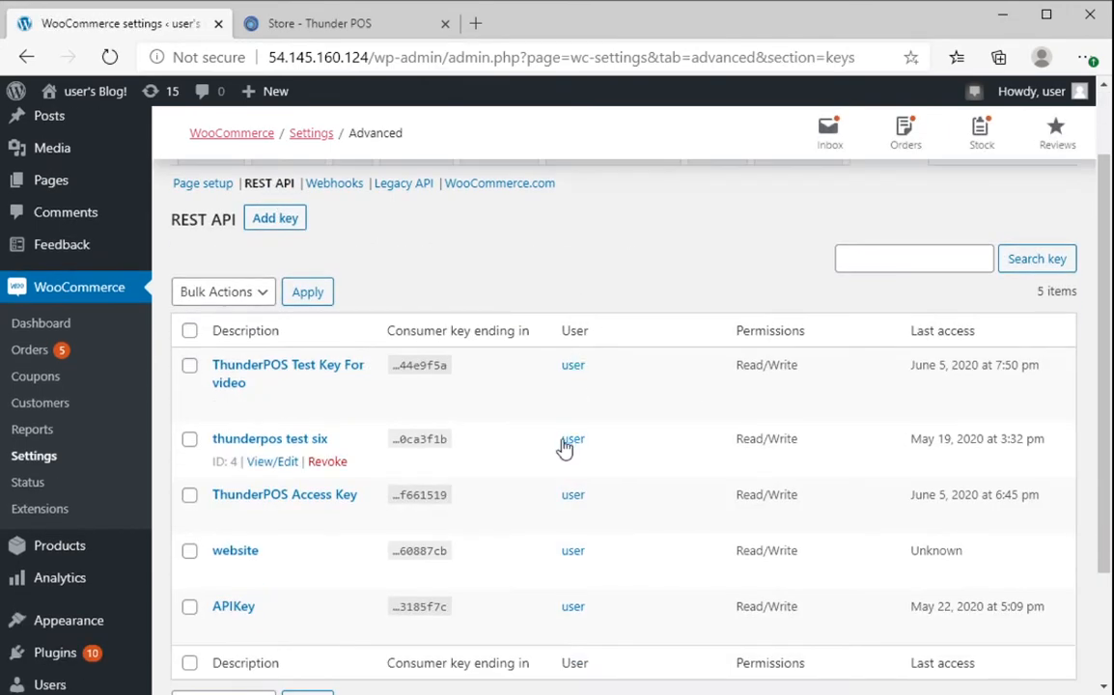
scroll(630, 509, down, 2)
scroll(494, 413, up, 2)
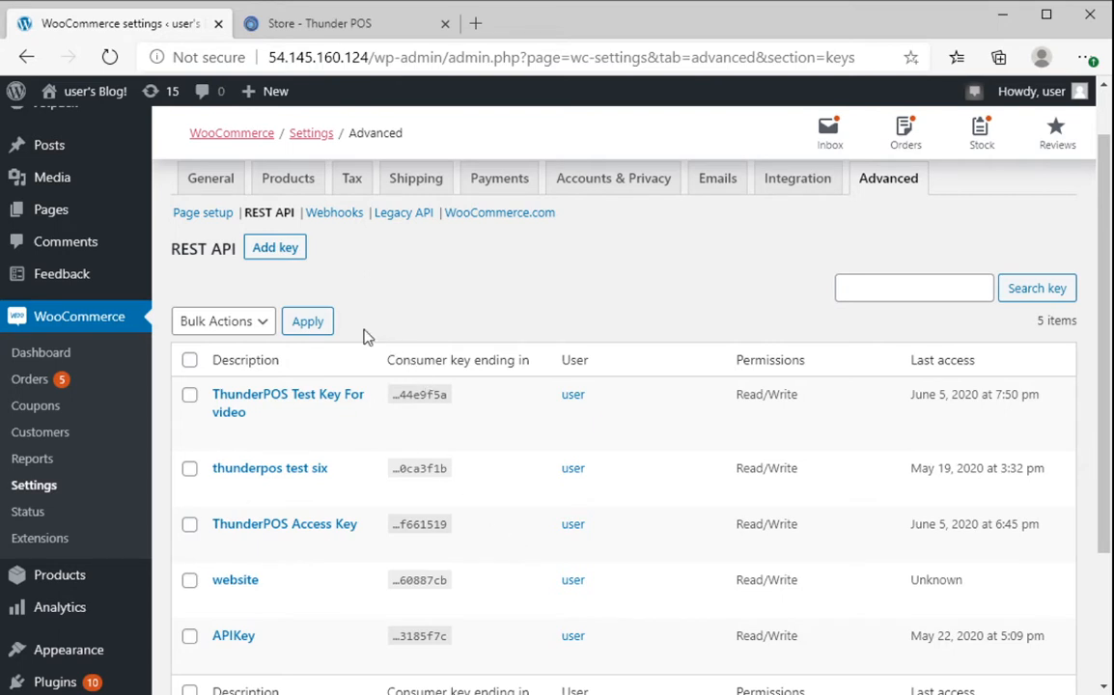
- Add a new API key with the description 'ThunderPOS Tie-in Credentials'
click(274, 253)
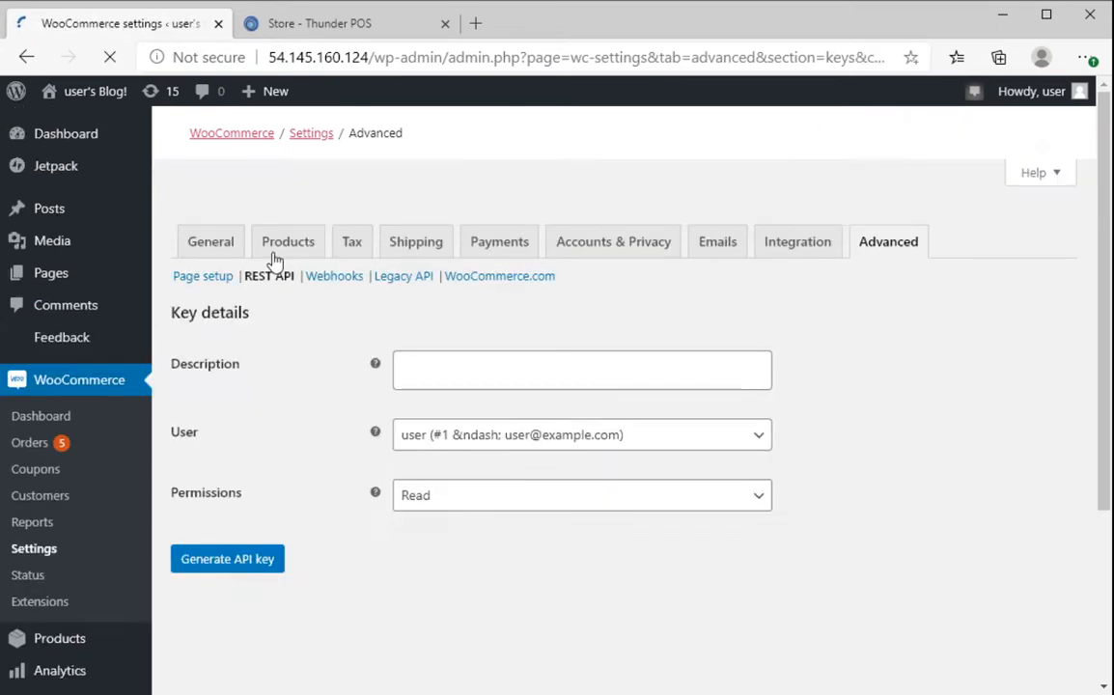
click(491, 365)
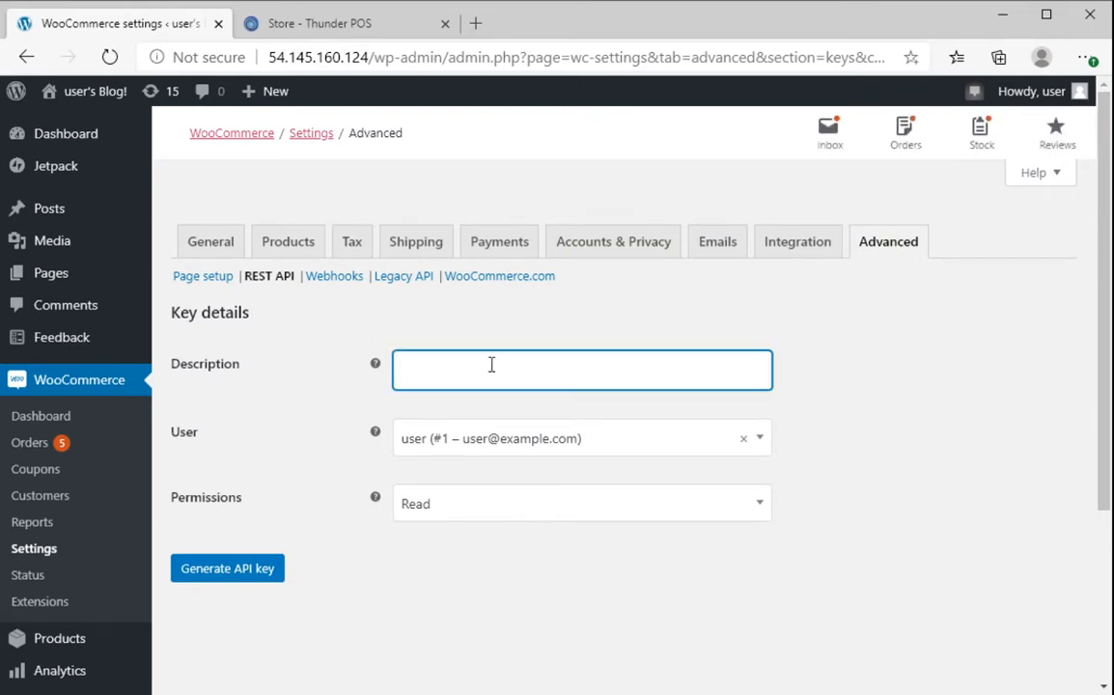
text(ThunderPOS)
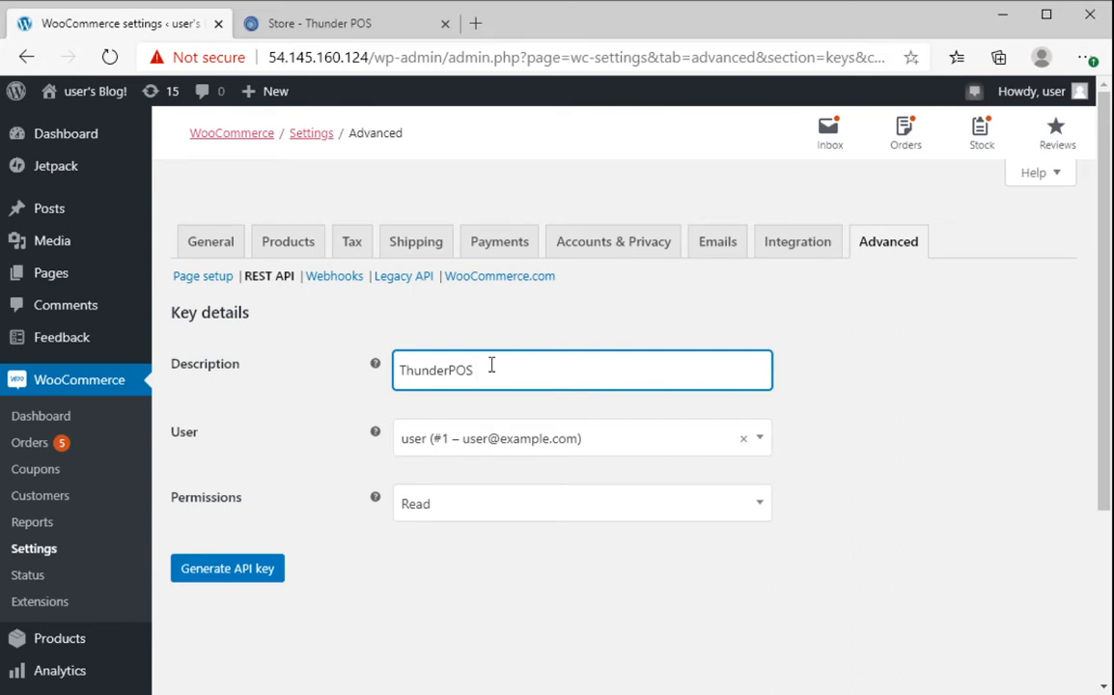
text(Tic)
text(-in Credent)
text(ials)
click(492, 370)
key(BackSpace)
text(e)
- Keep the existing user, set Read/Write permissions, and generate the key
click(762, 443)
click(762, 446)
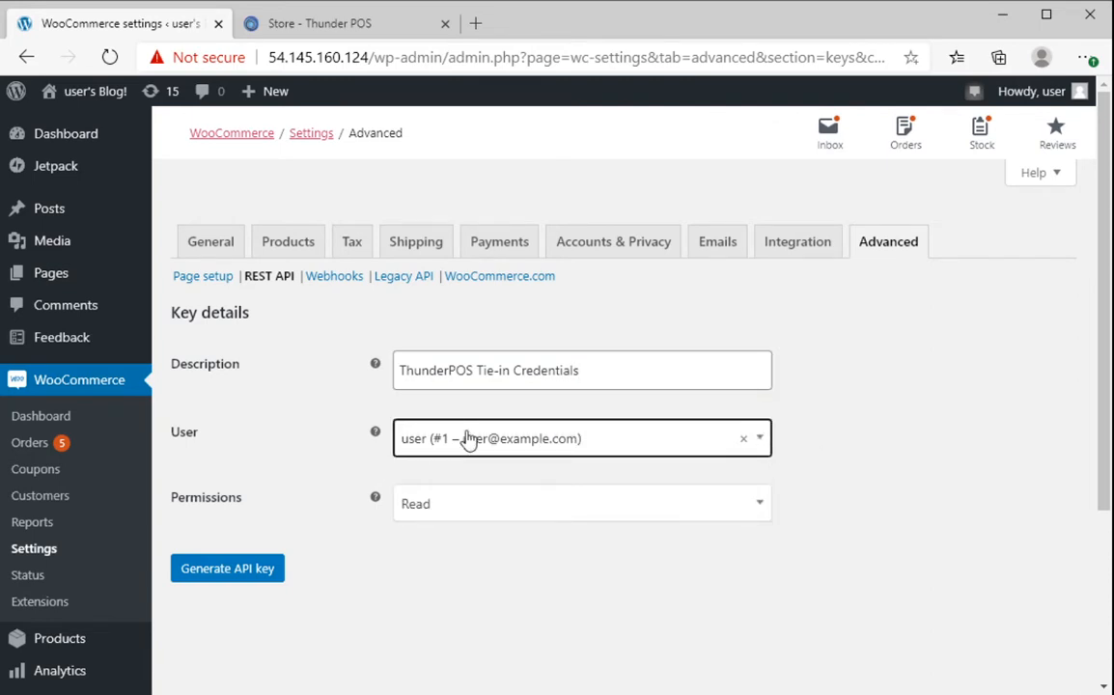
click(522, 526)
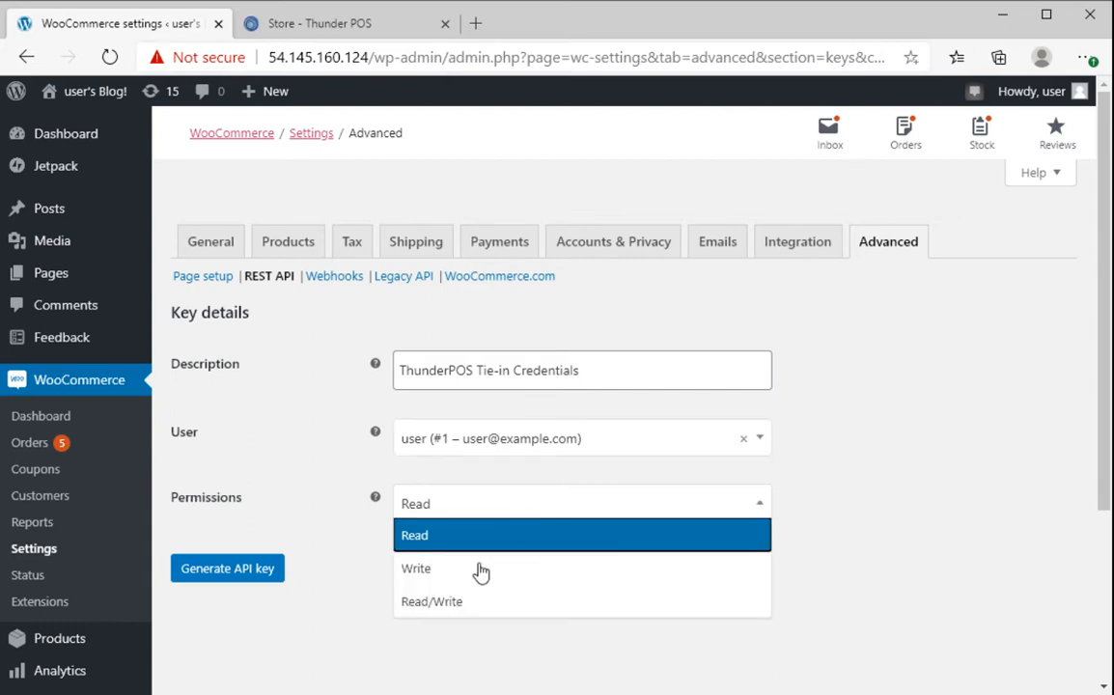
click(460, 608)
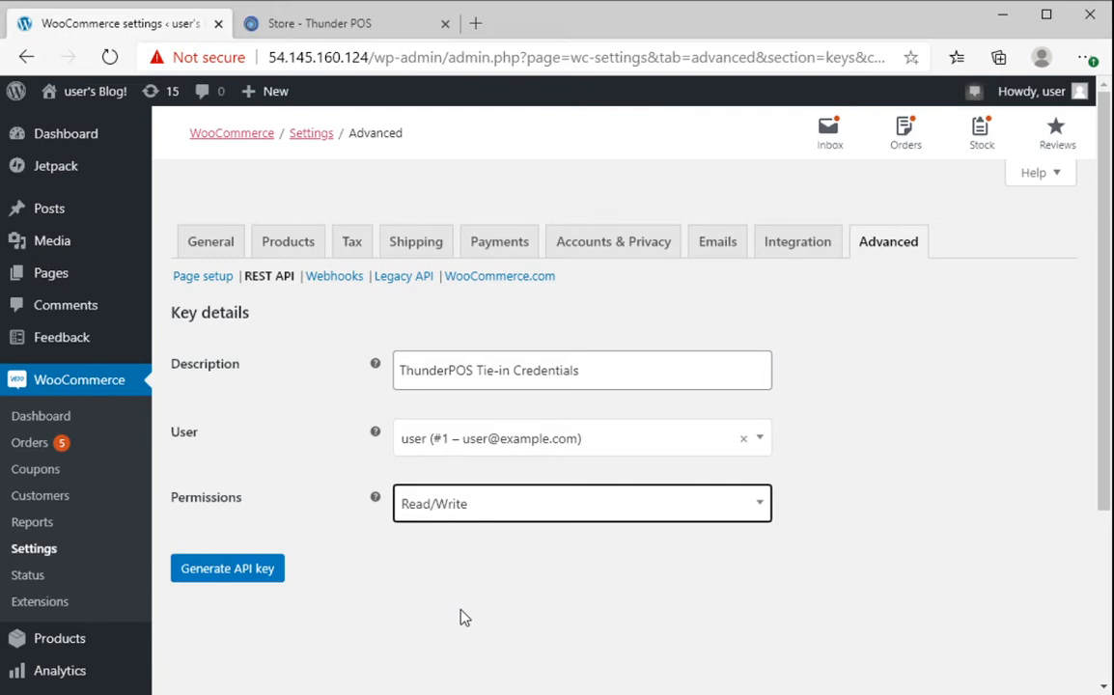
click(191, 575)
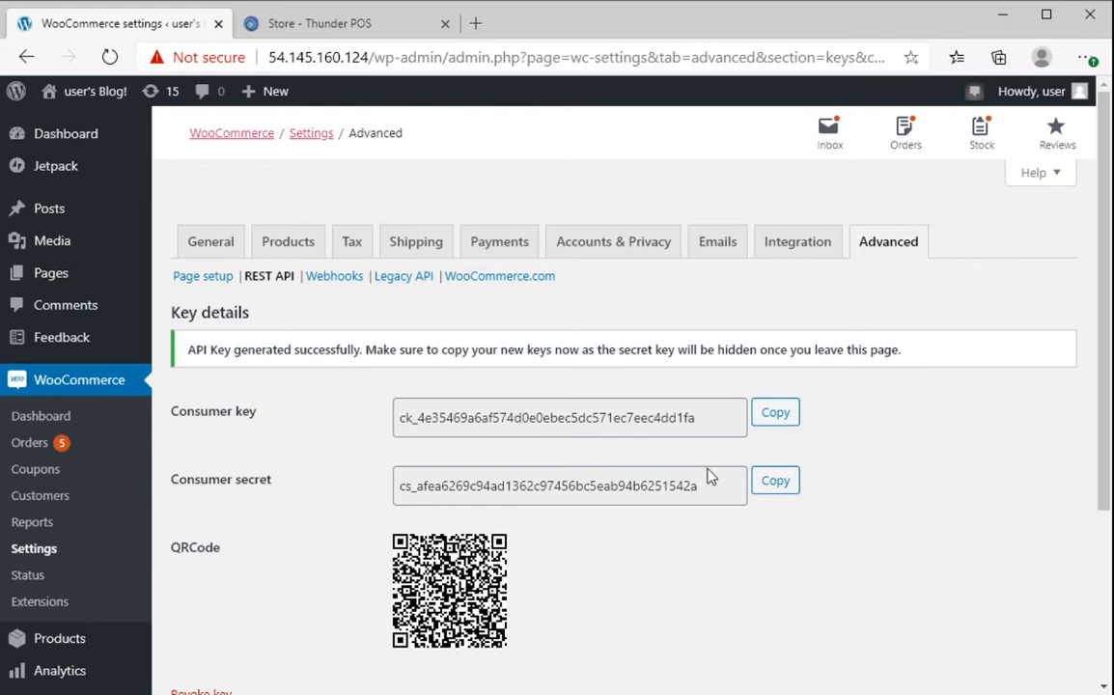
- Enable the WooCommerce integration in Thunder POS settings
click(369, 30)
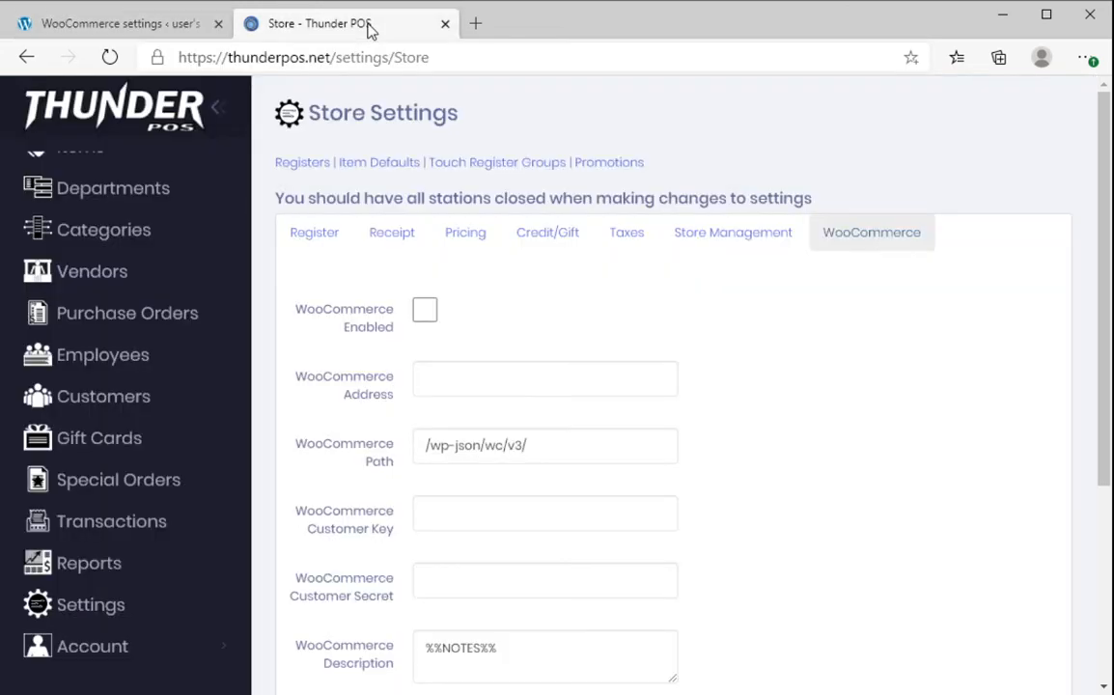
click(79, 610)
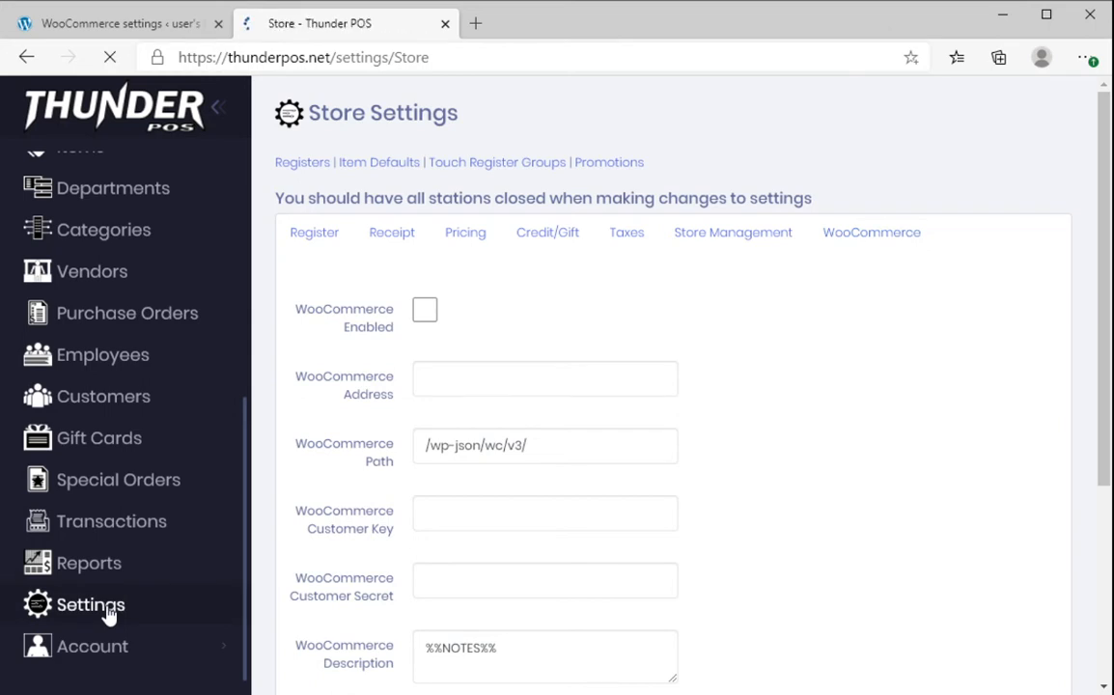
click(922, 247)
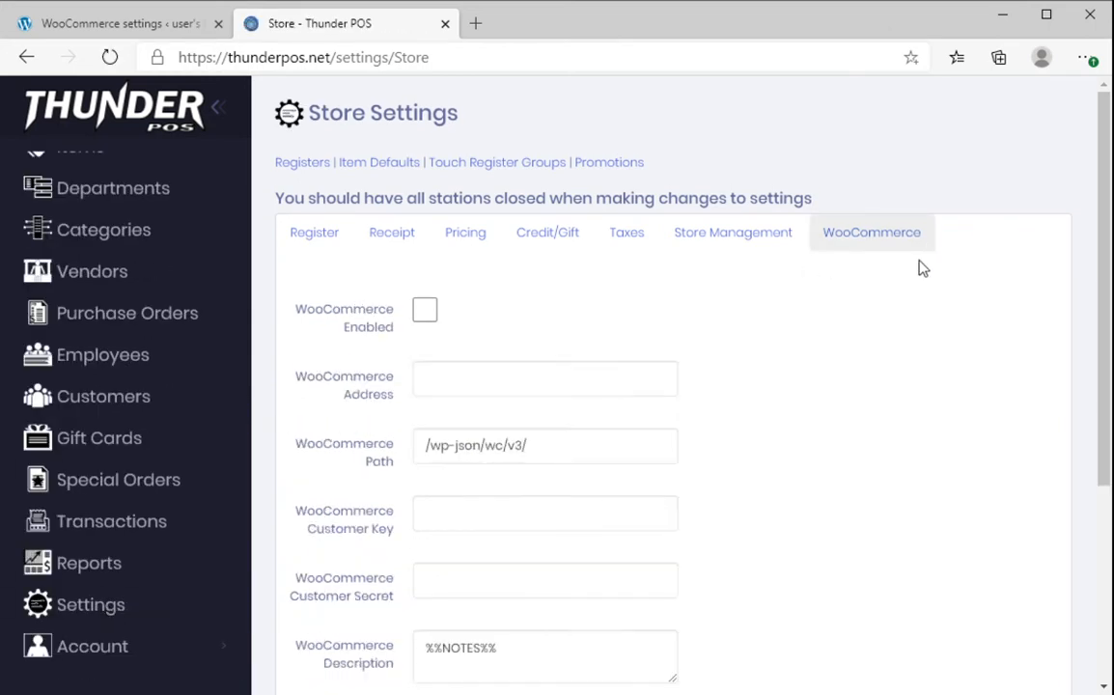
scroll(755, 387, down, 1)
scroll(492, 376, down, 2)
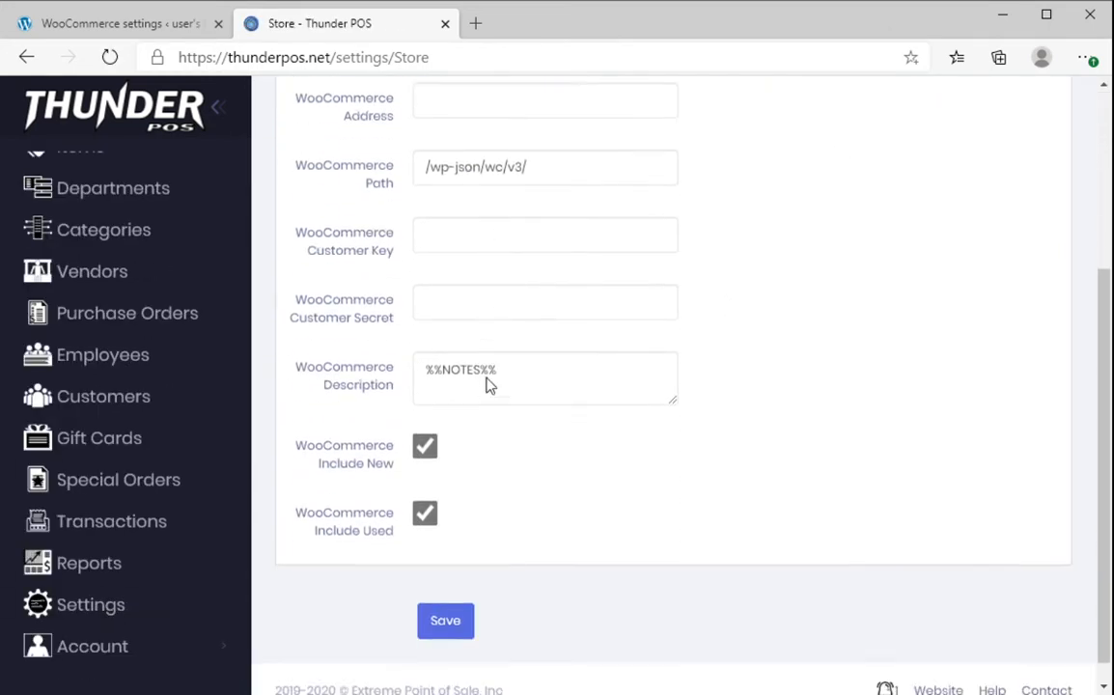
scroll(489, 395, up, 3)
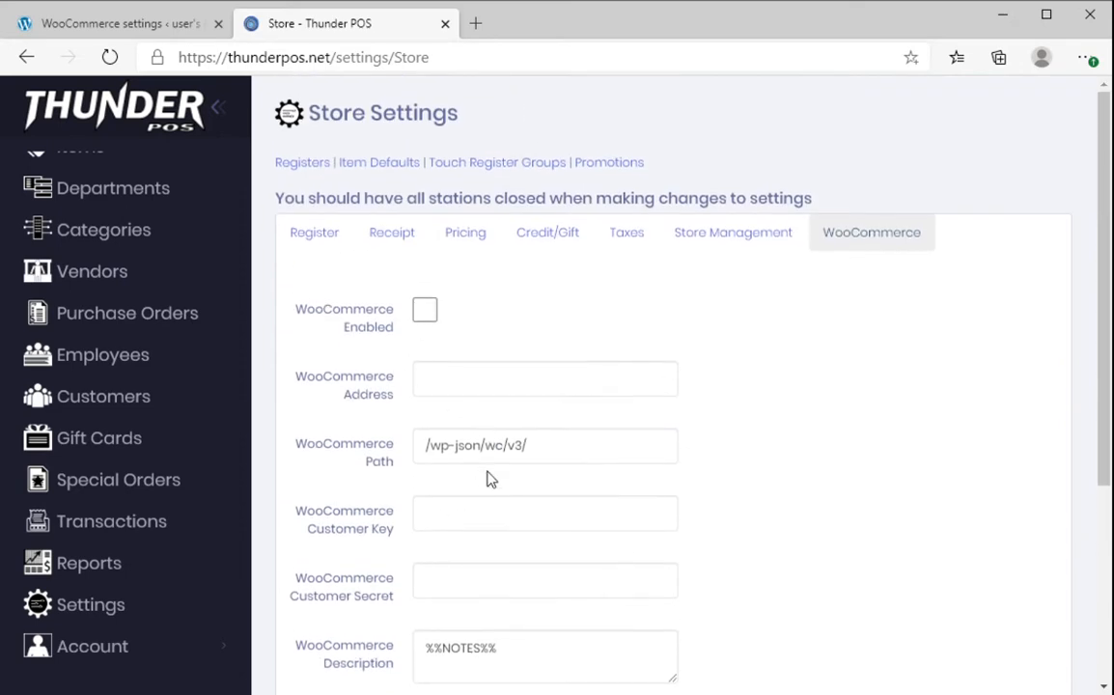
click(428, 320)
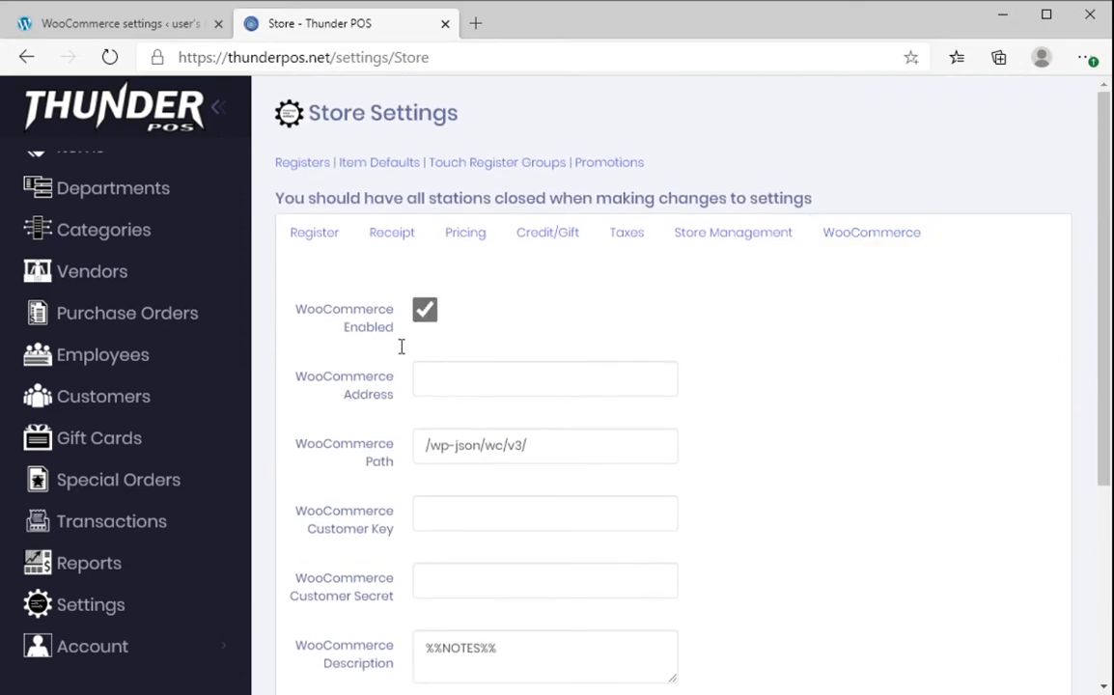
- Copy the site IP 54.145.160.124 and paste it into WooCommerce Address
click(91, 24)
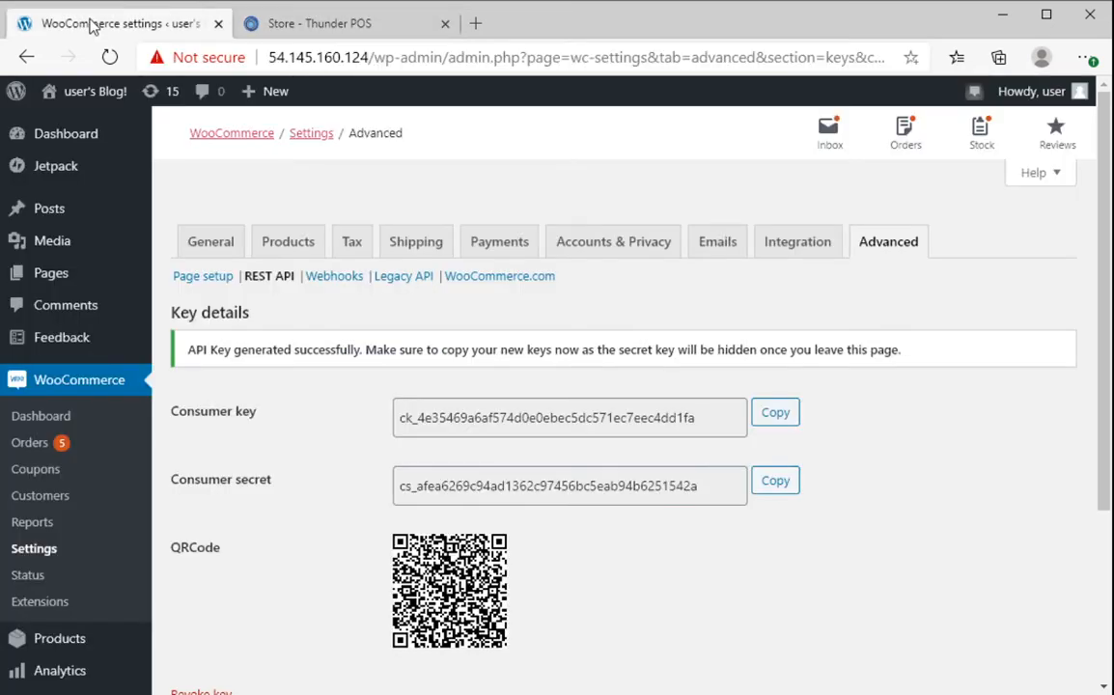
click(340, 58)
click(370, 58)
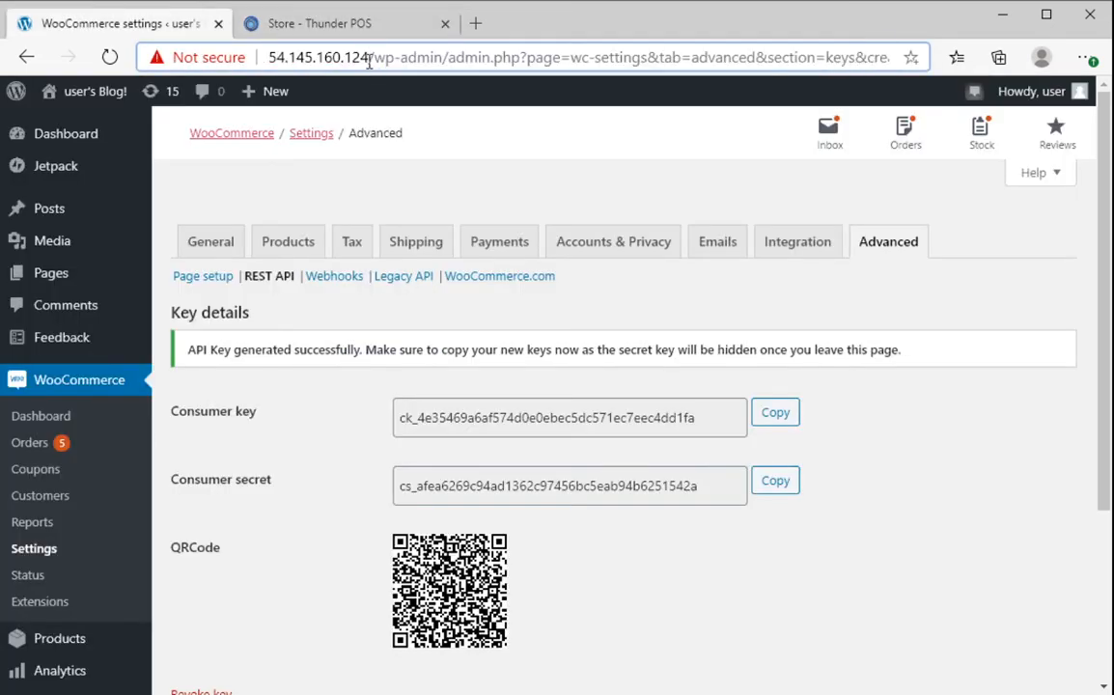
drag(369, 58, 266, 60)
key(ctrl+c)
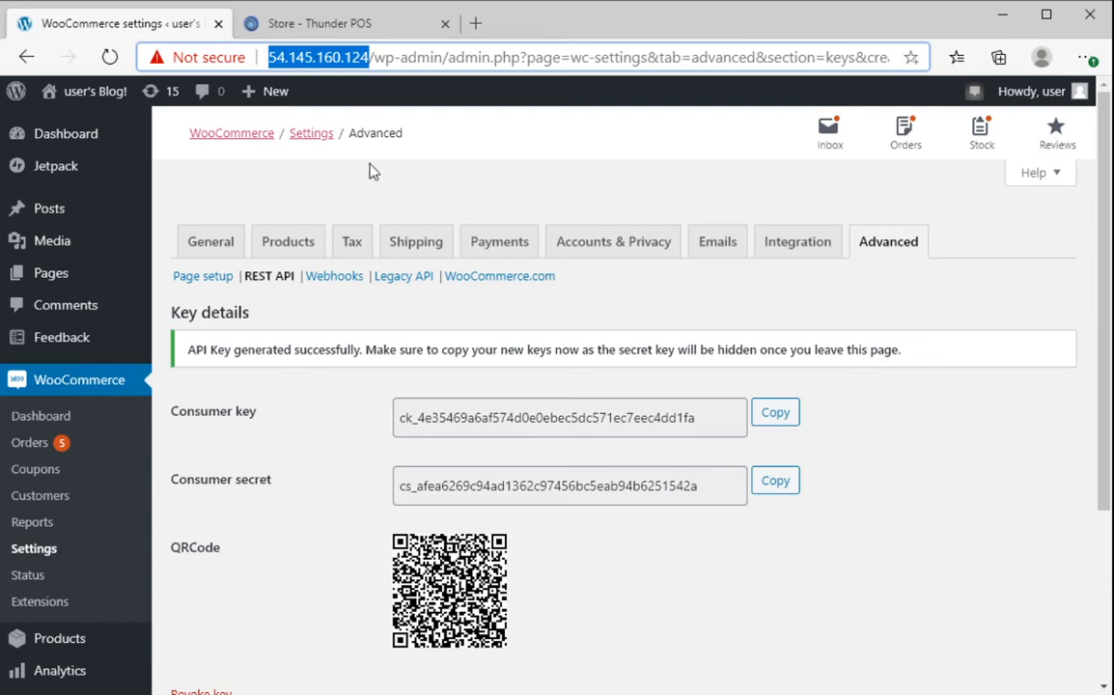
click(354, 13)
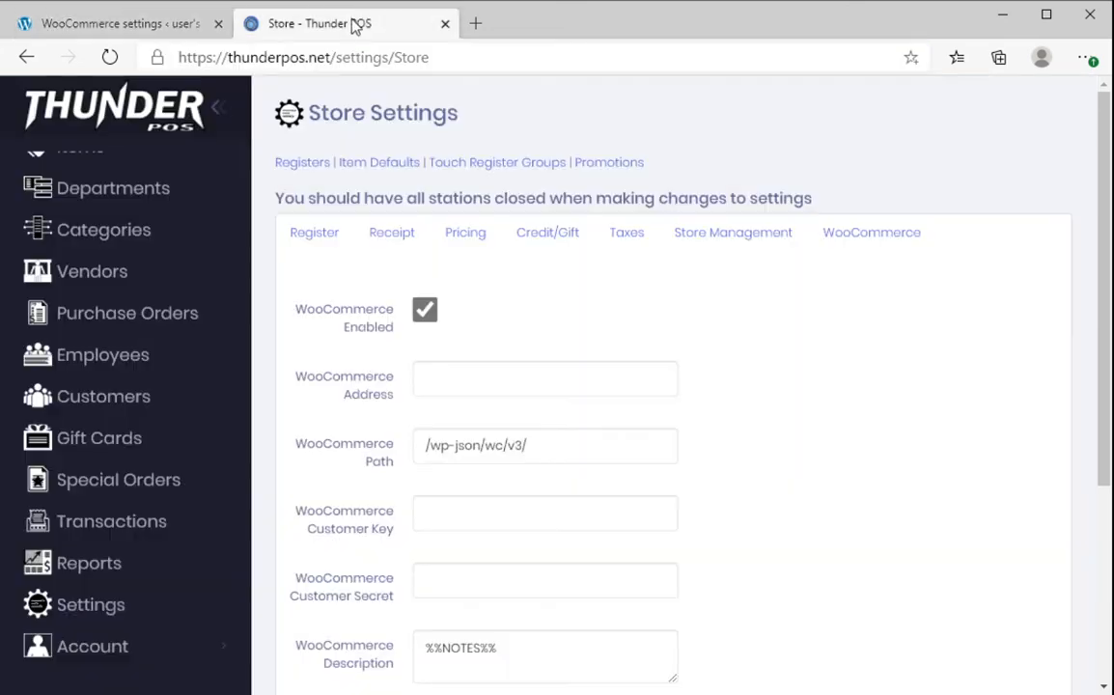
click(472, 393)
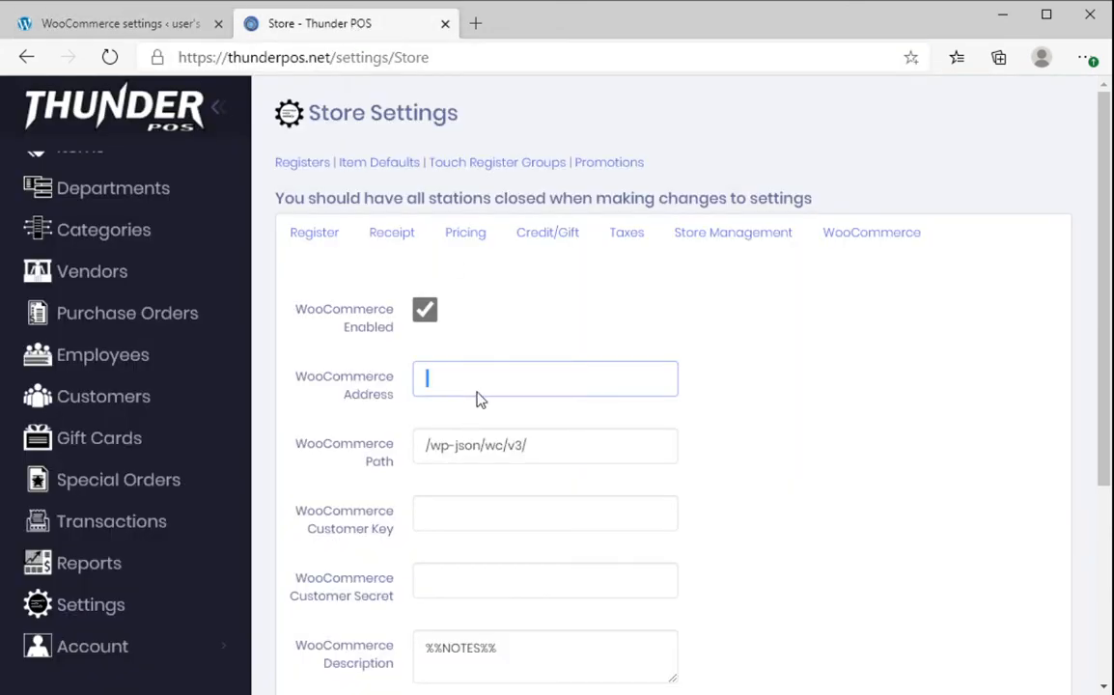
key(ctrl+v)
- Copy the WooCommerce consumer key into Thunder POS's Customer Key field
click(484, 527)
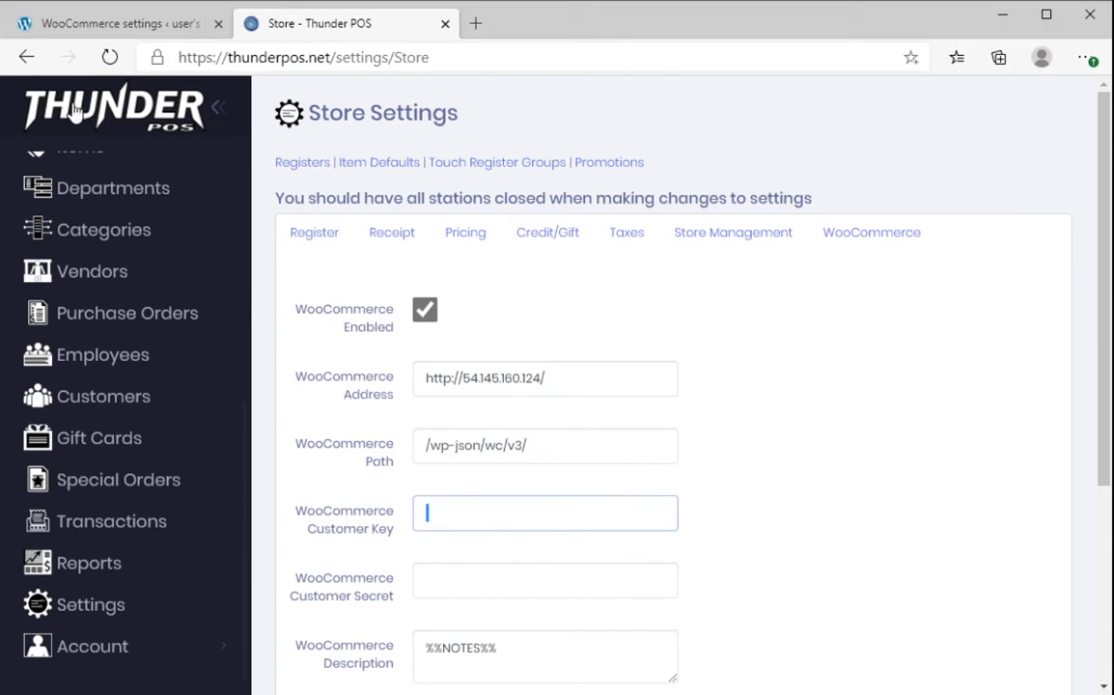
click(124, 27)
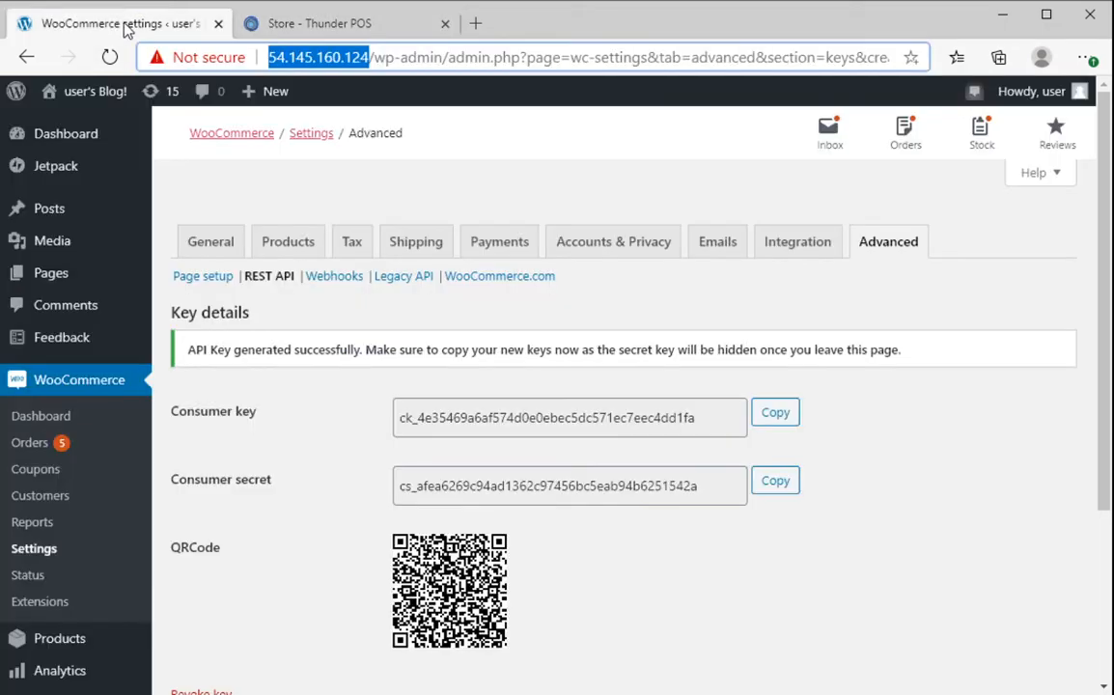
click(775, 415)
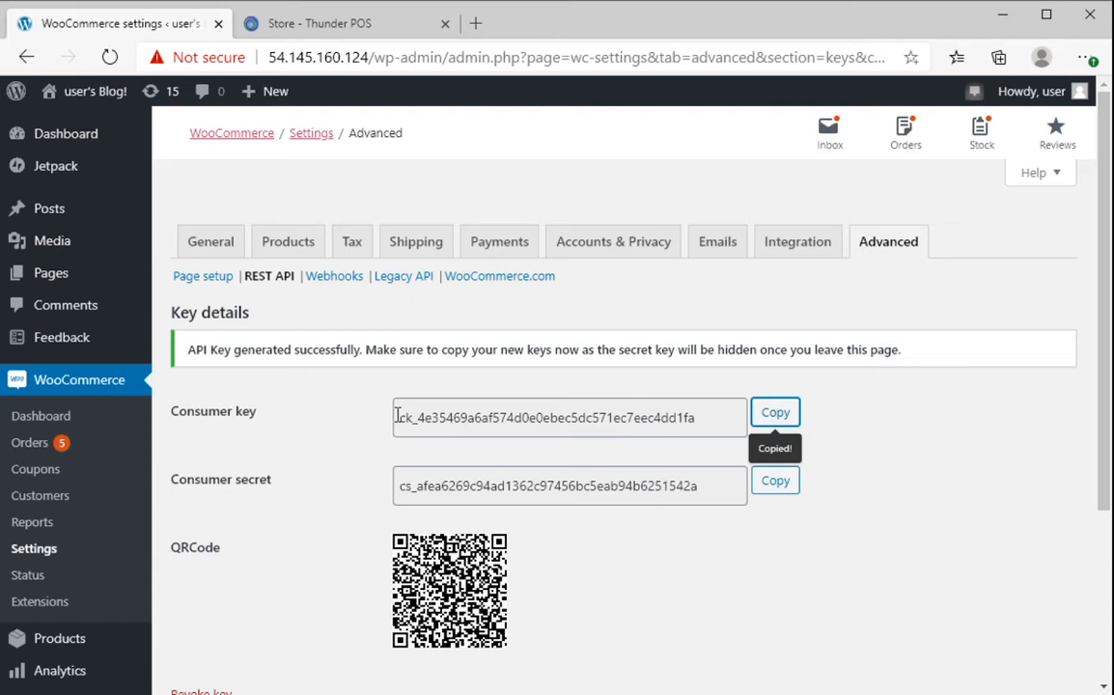
click(345, 27)
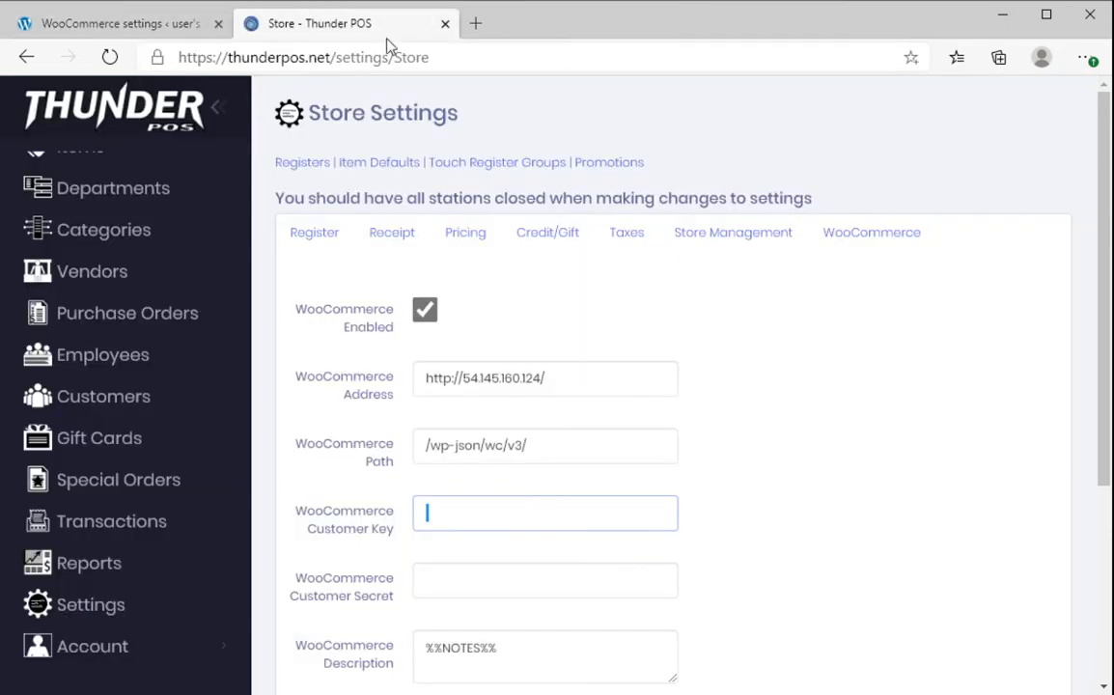
key(ctrl+v)
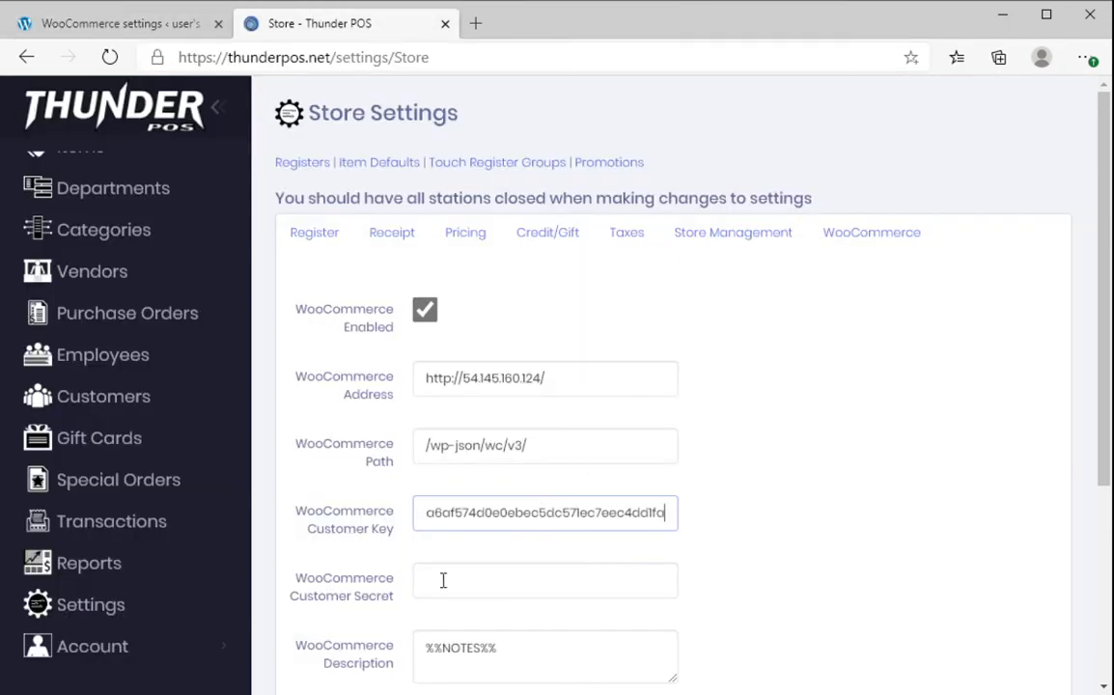
- Paste the consumer secret into Customer Secret and save the store settings
click(130, 27)
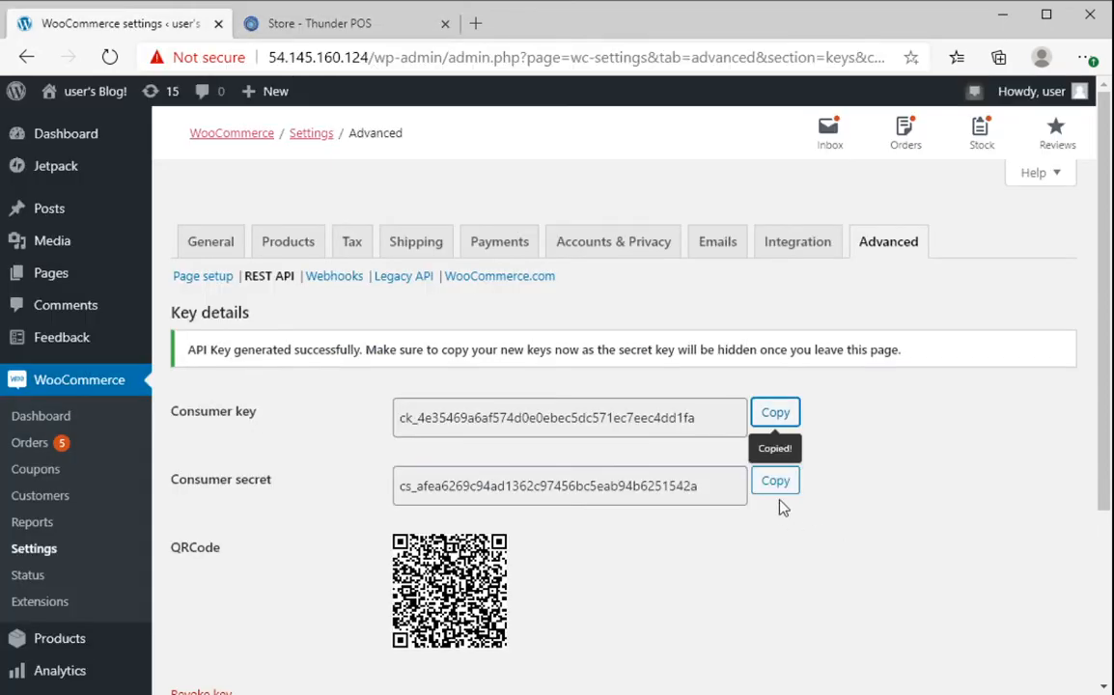
click(778, 489)
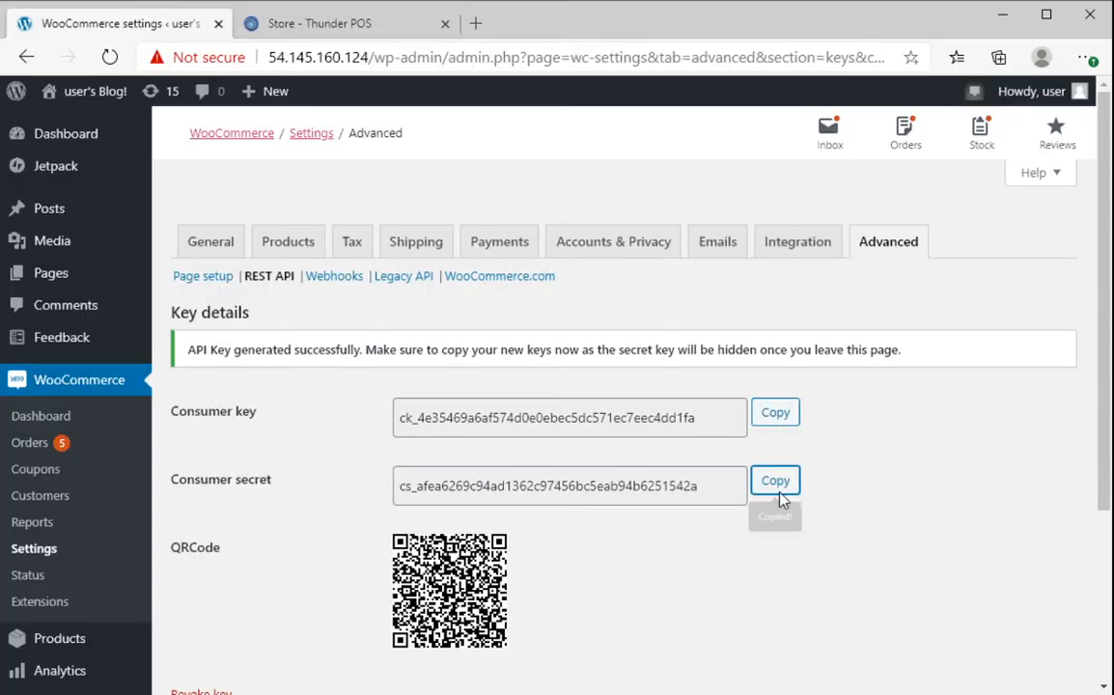
click(333, 27)
click(552, 591)
key(ctrl+v)
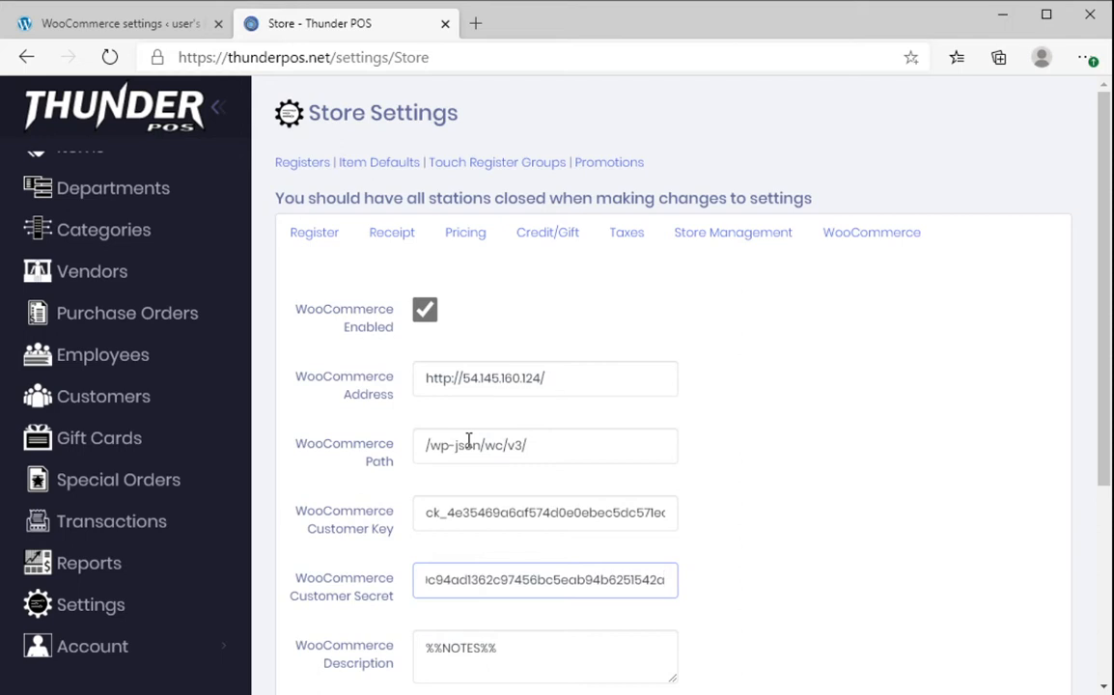
scroll(821, 502, down, 3)
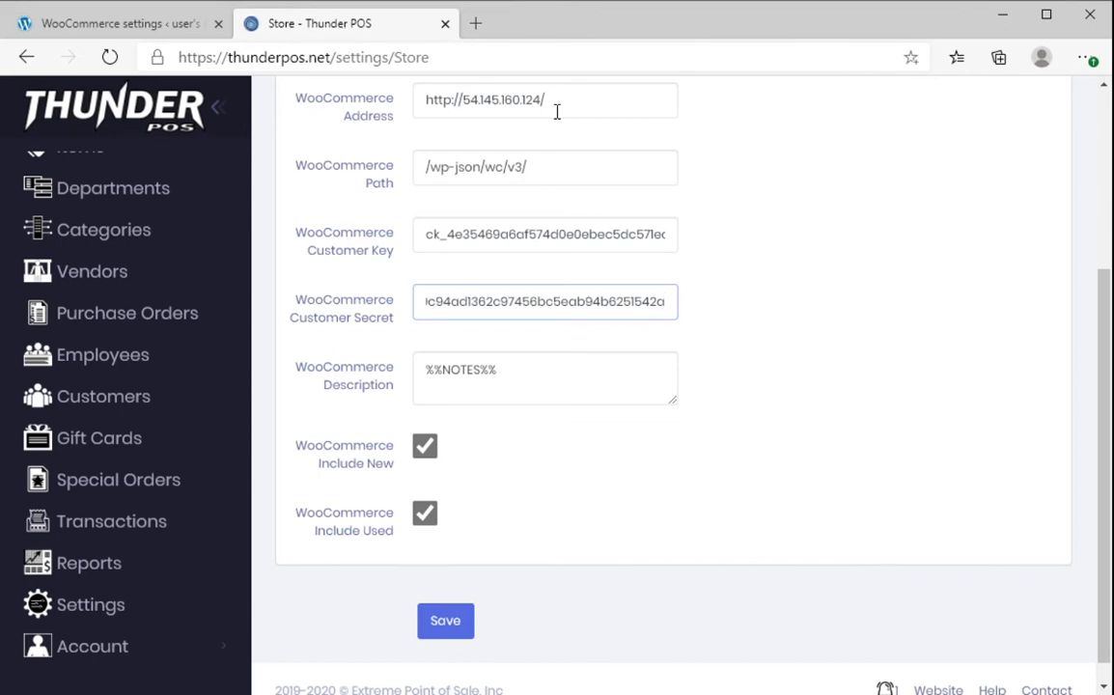
click(450, 620)
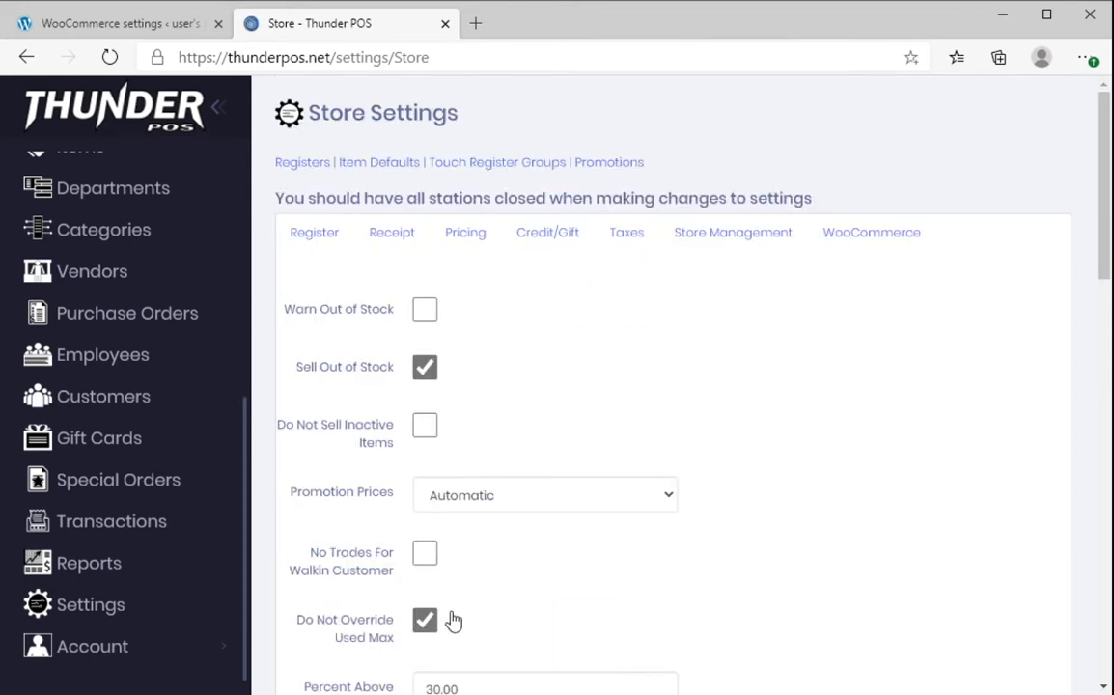
click(134, 23)
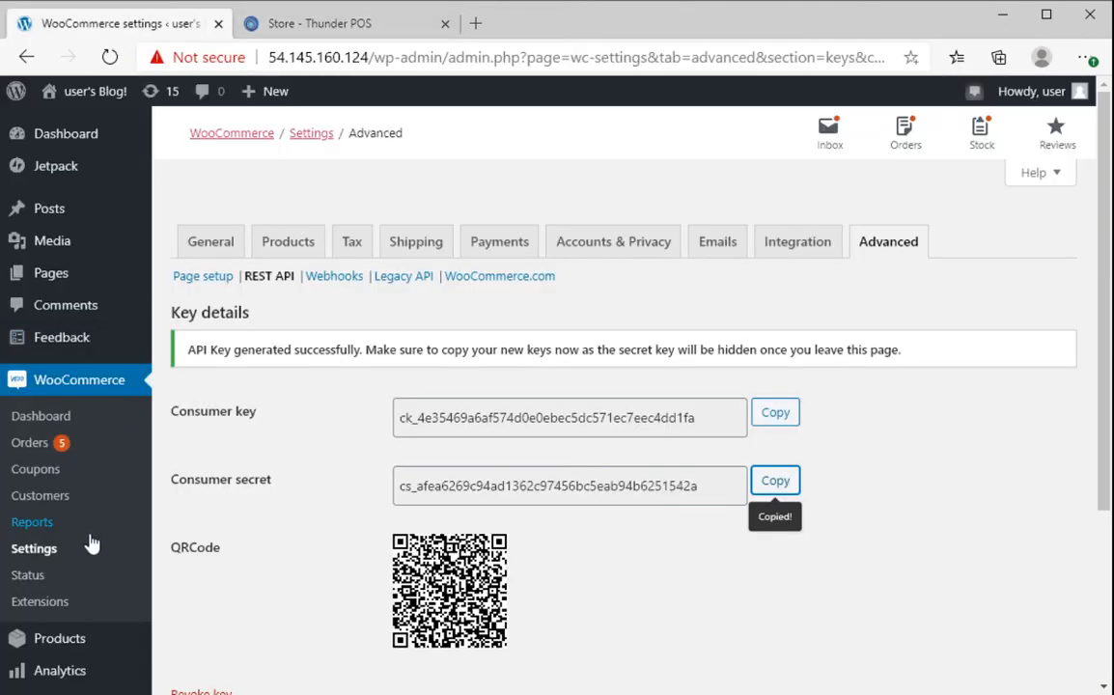
click(337, 284)
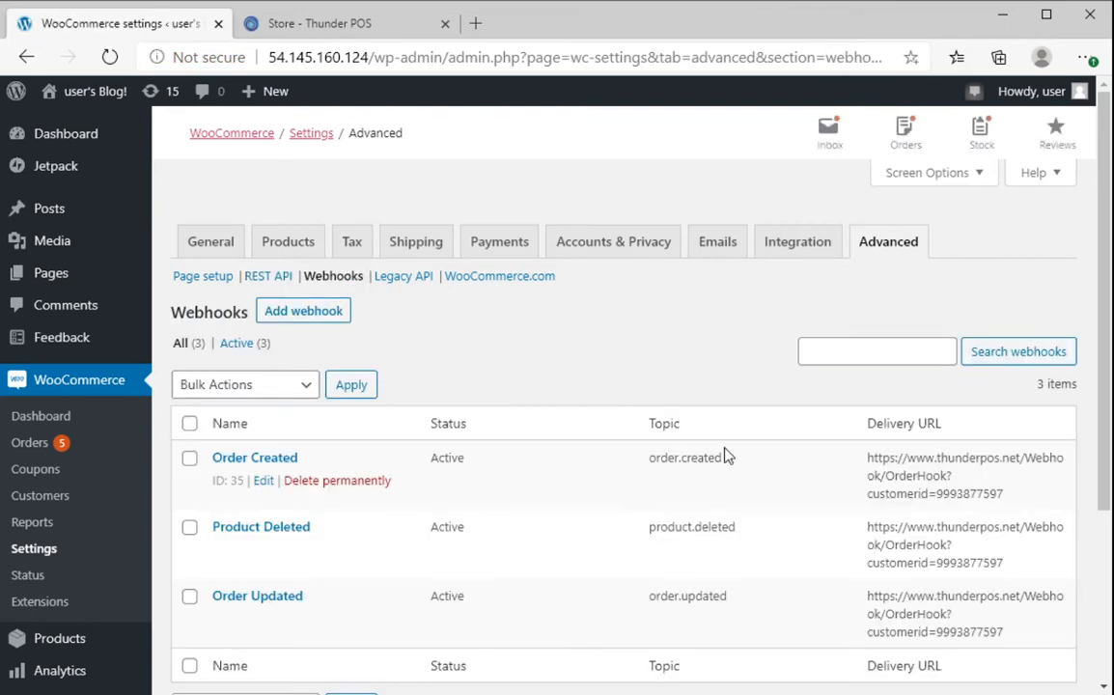
scroll(545, 470, down, 2)
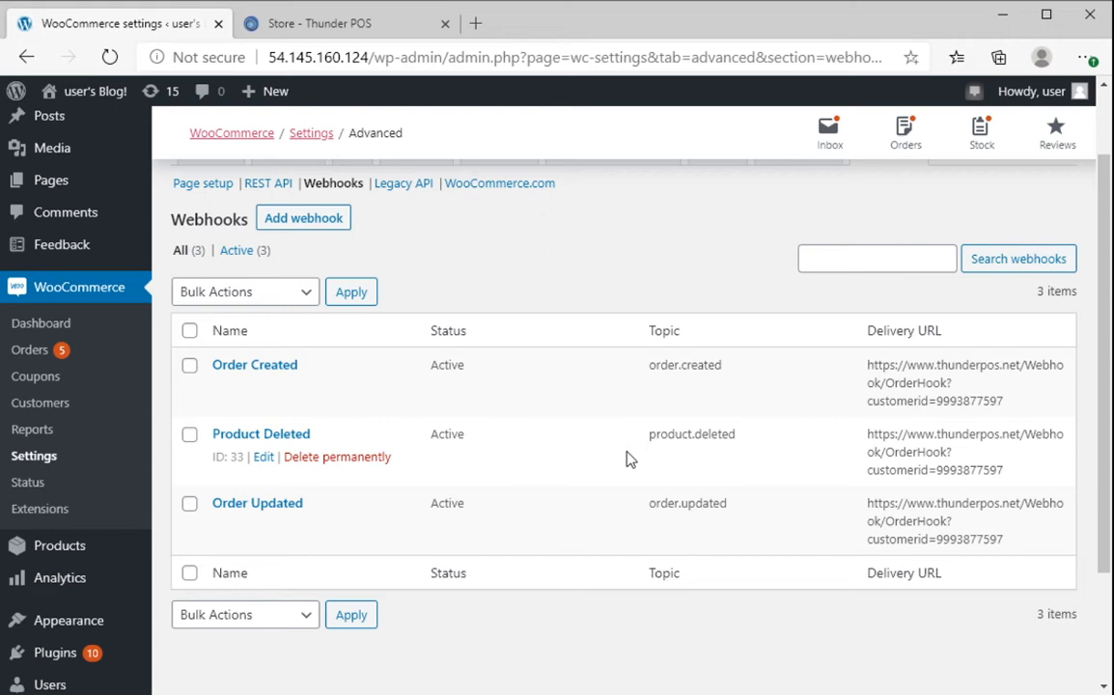
click(338, 31)
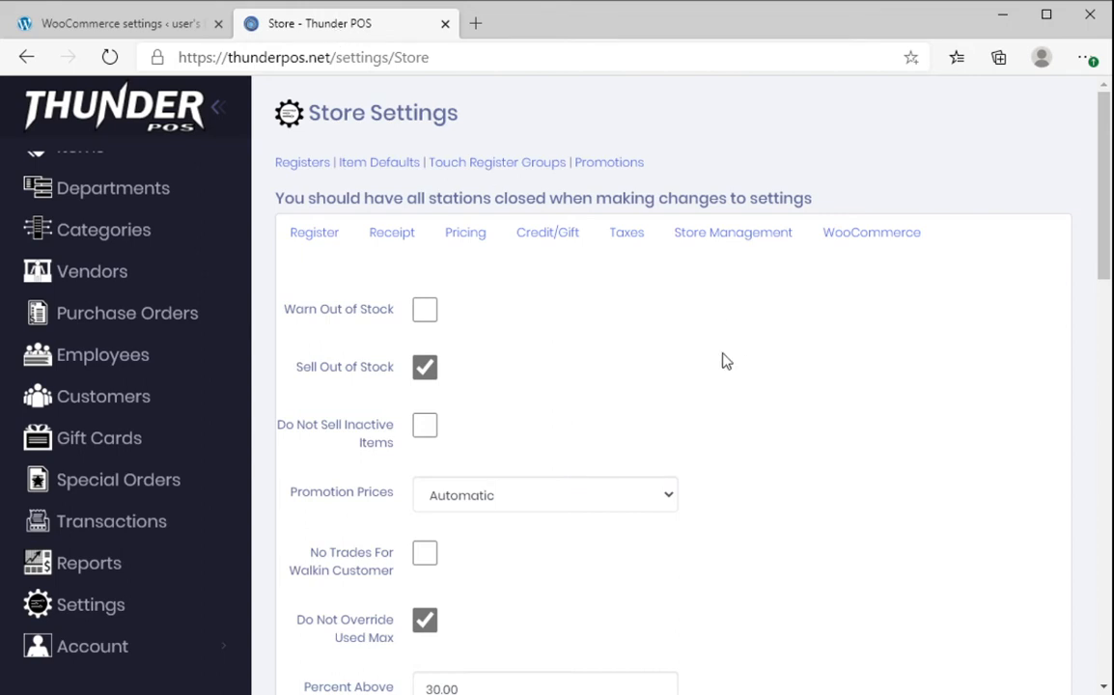
- Create a new Thunder POS item named 'Test Item For Video 2'
scroll(50, 379, up, 2)
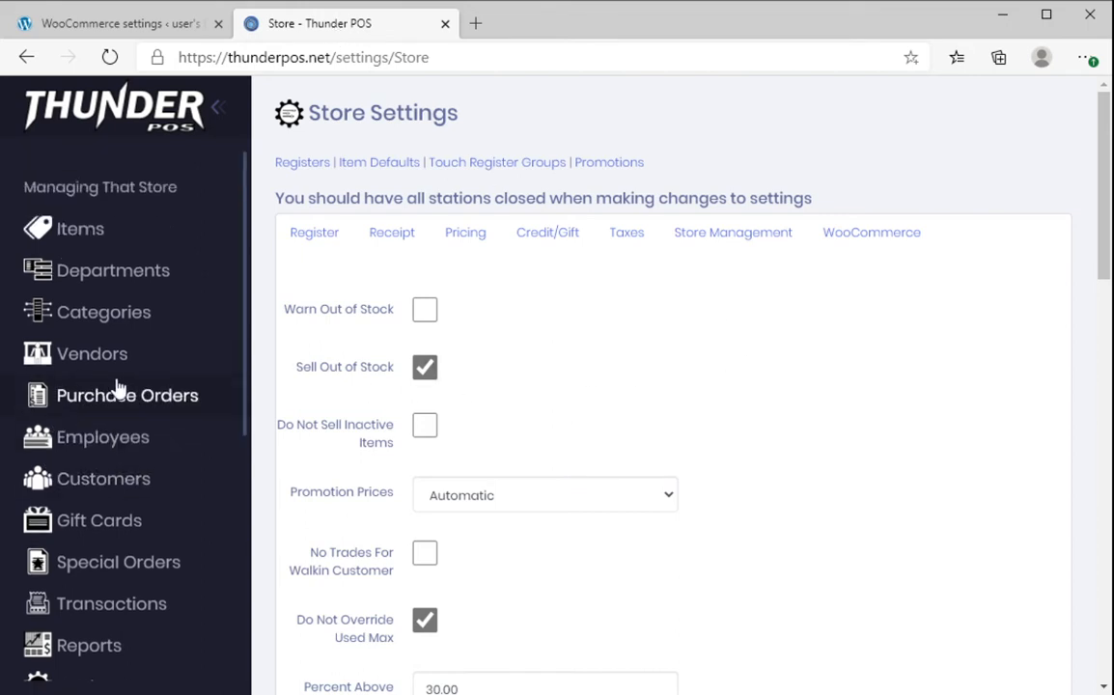
click(112, 237)
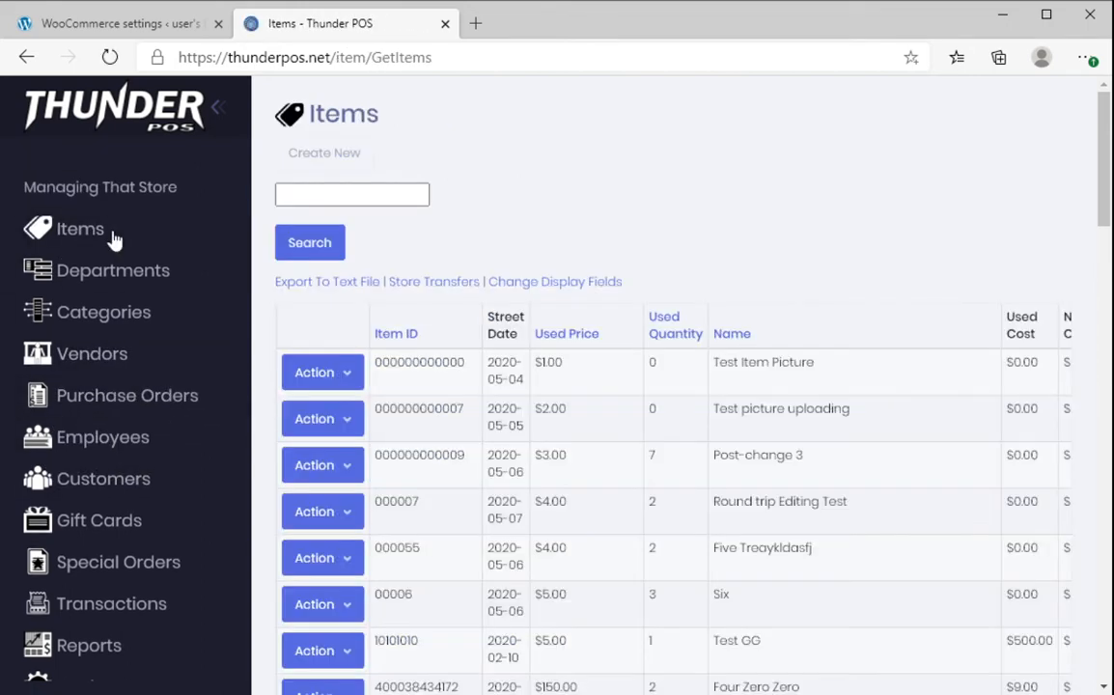
click(321, 156)
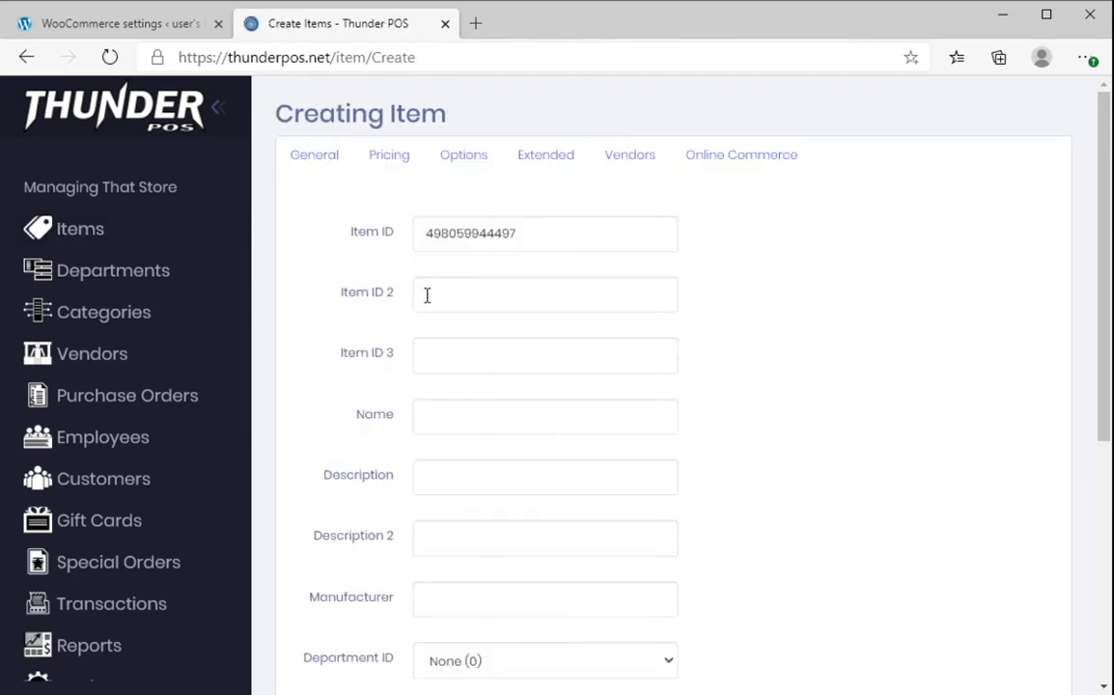
double_click(532, 241)
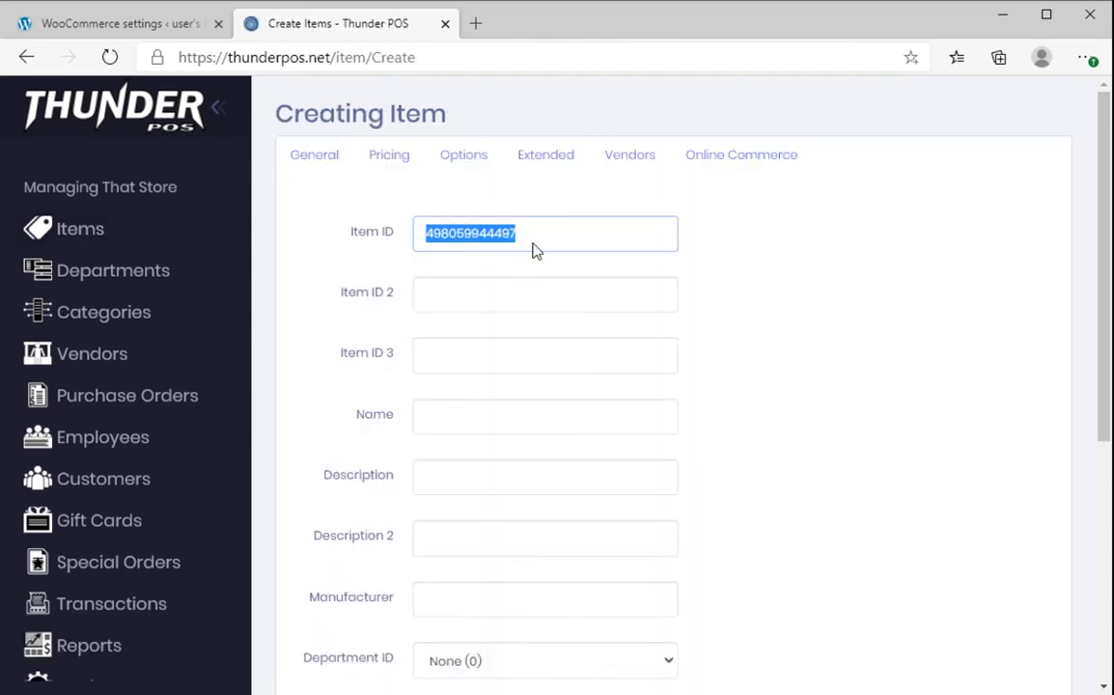
click(470, 417)
text(Test )
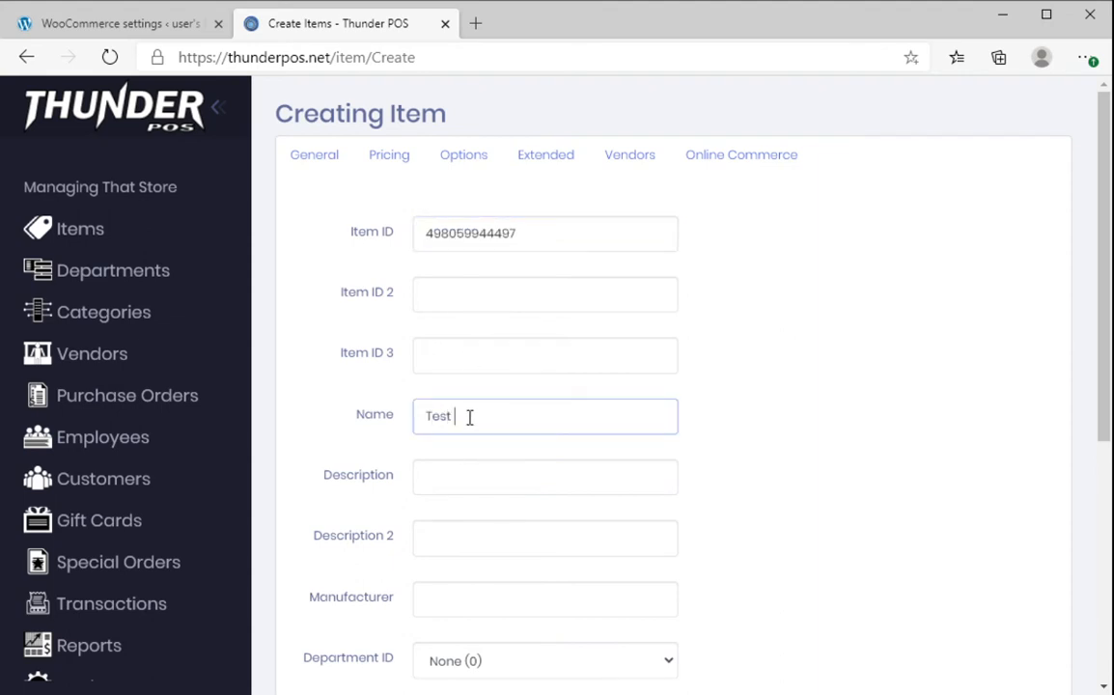
text(Item For Video 2)
- Set the item's New Quantity to 2 and Used Quantity to 1
scroll(664, 490, down, 2)
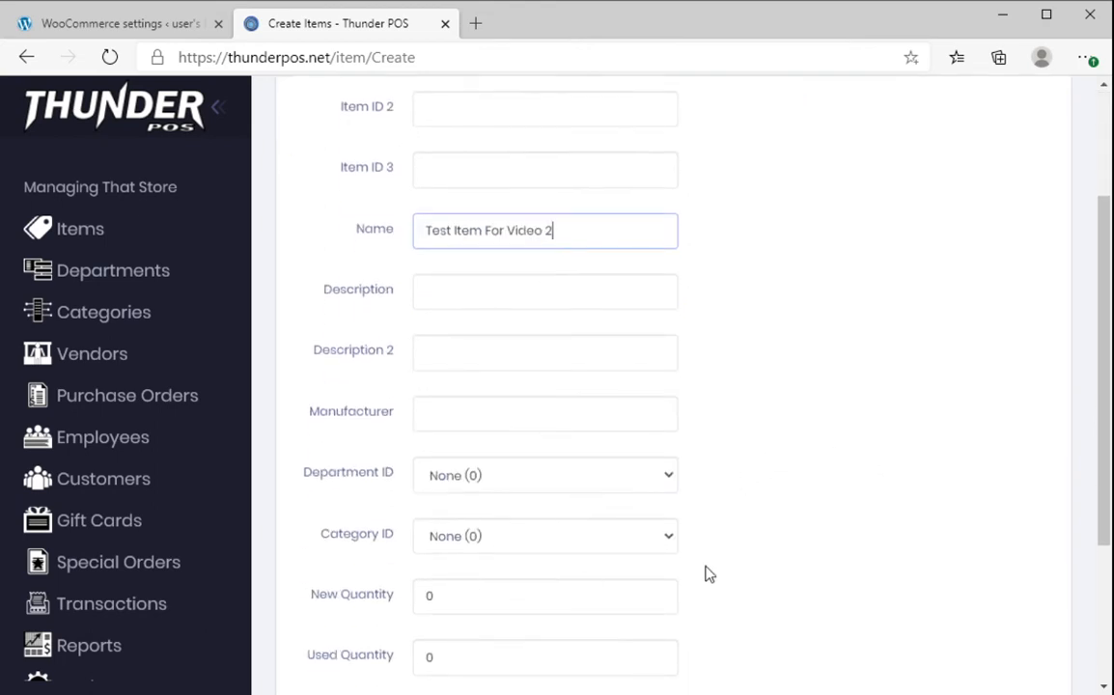
scroll(708, 574, down, 1)
double_click(531, 504)
text(2)
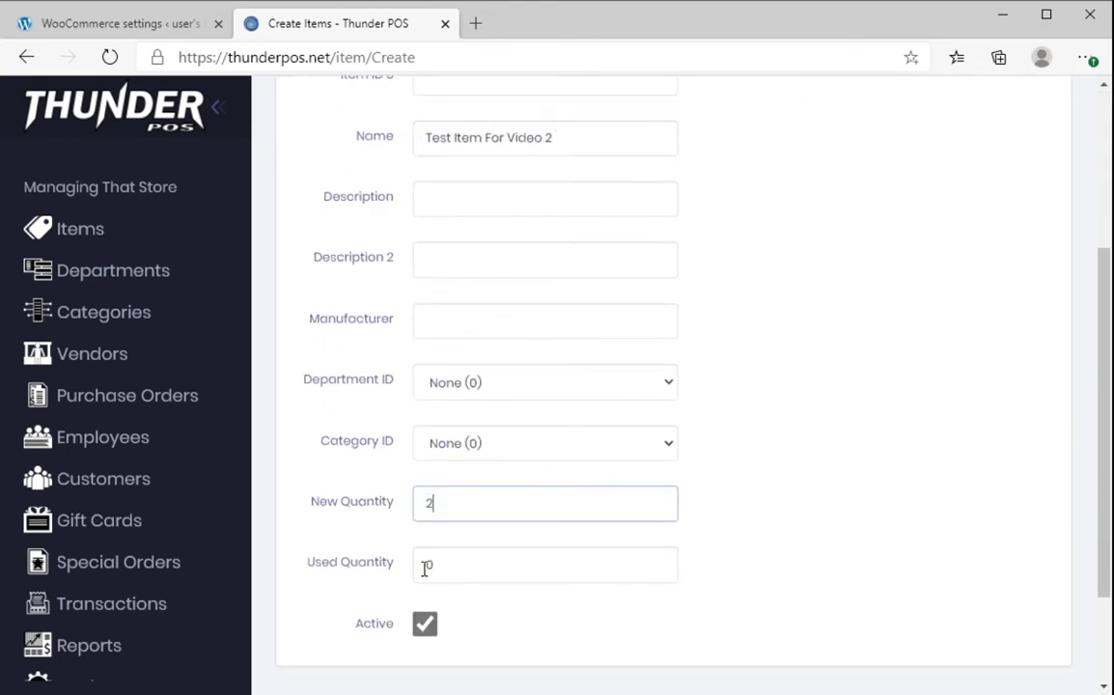
double_click(425, 567)
scroll(832, 489, down, 2)
text(1)
scroll(772, 473, up, 4)
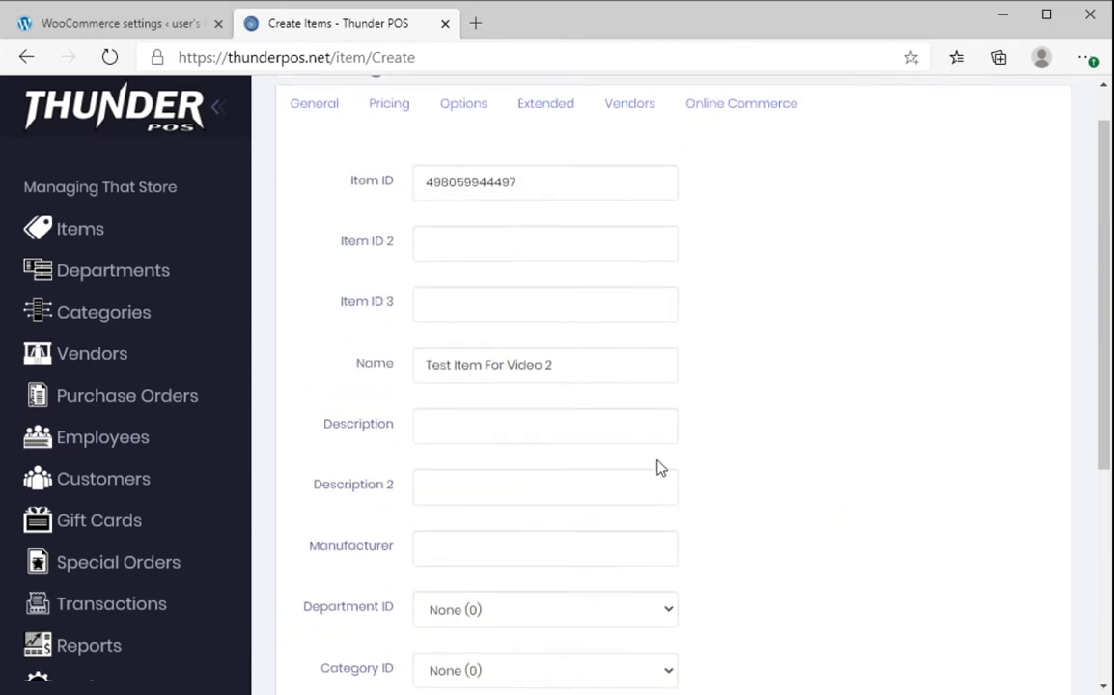
scroll(659, 468, up, 1)
click(396, 160)
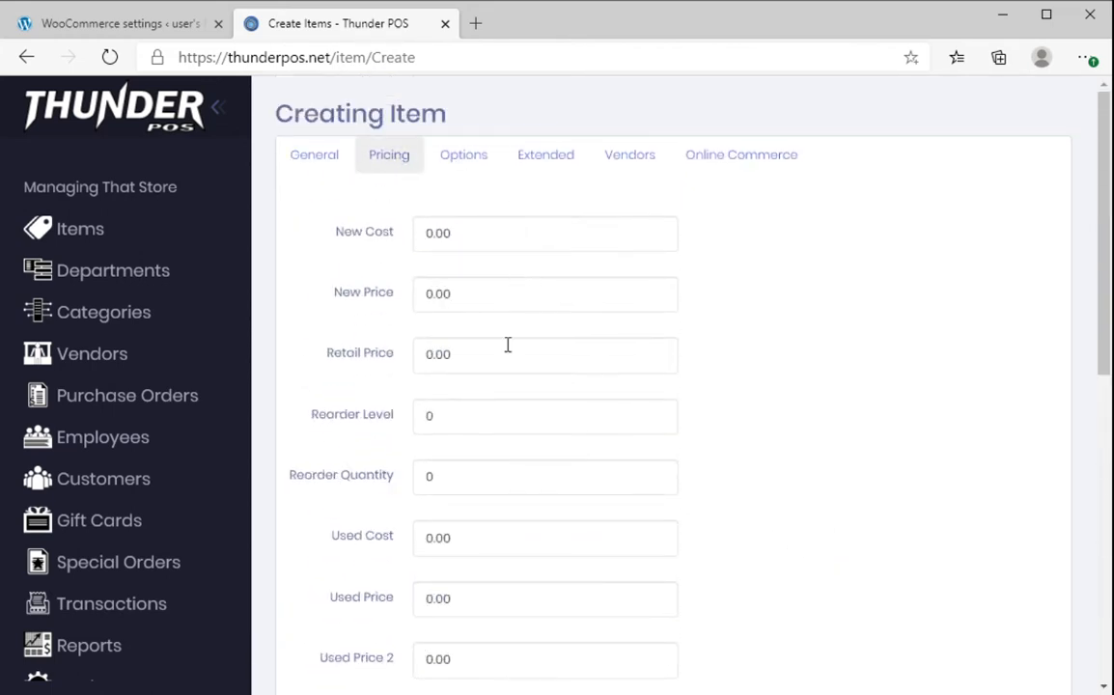
- Set the item's New Price to 3.50 and Used Price to 2.99
double_click(516, 298)
text(3)
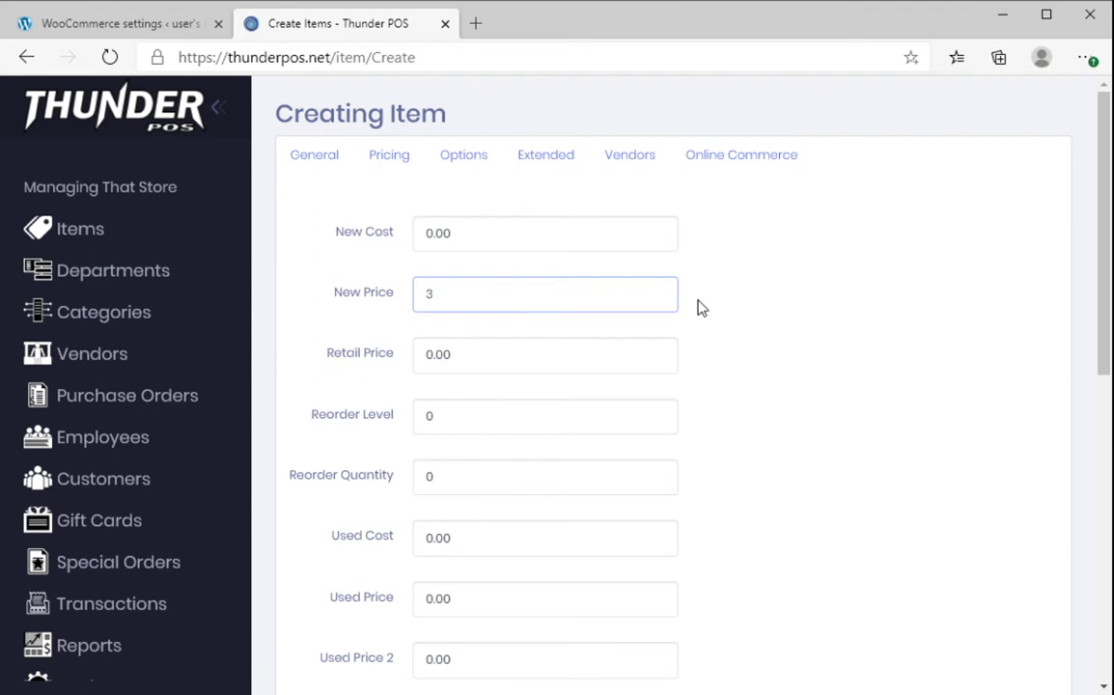
text(.50)
scroll(695, 340, down, 2)
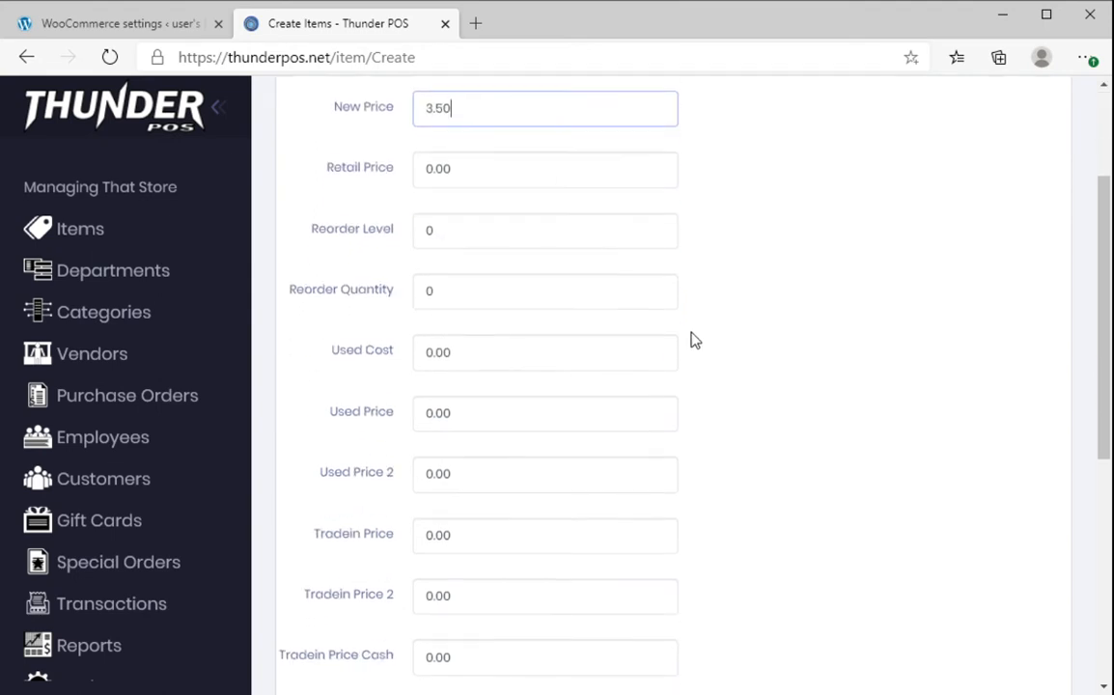
double_click(428, 418)
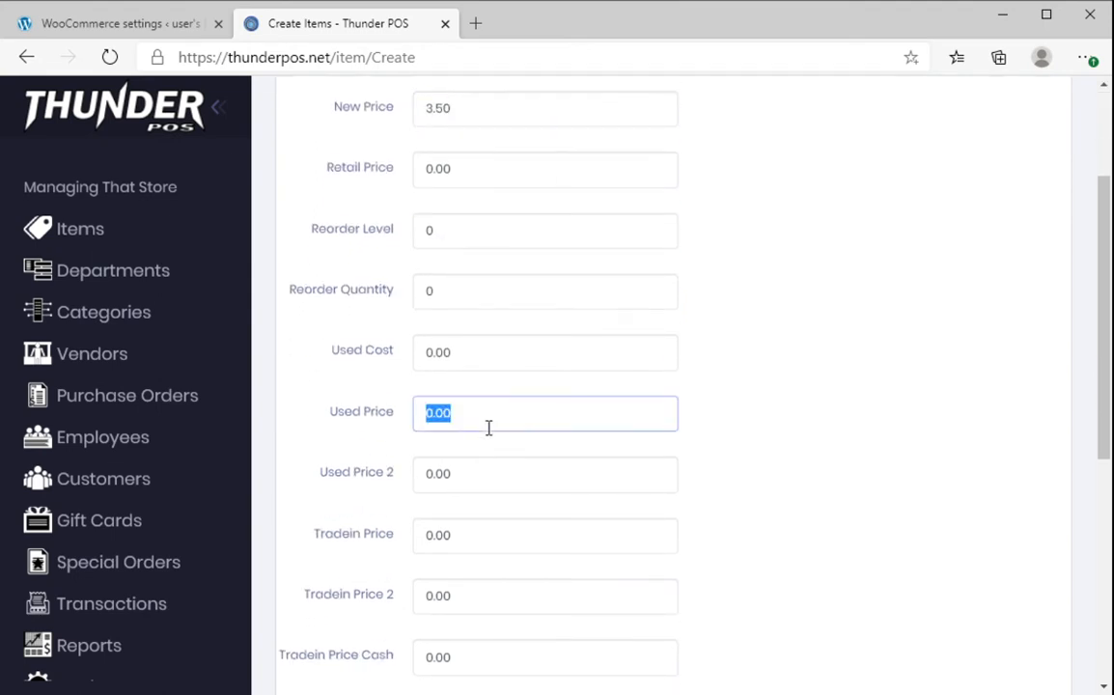
text(2.99)
scroll(788, 367, up, 2)
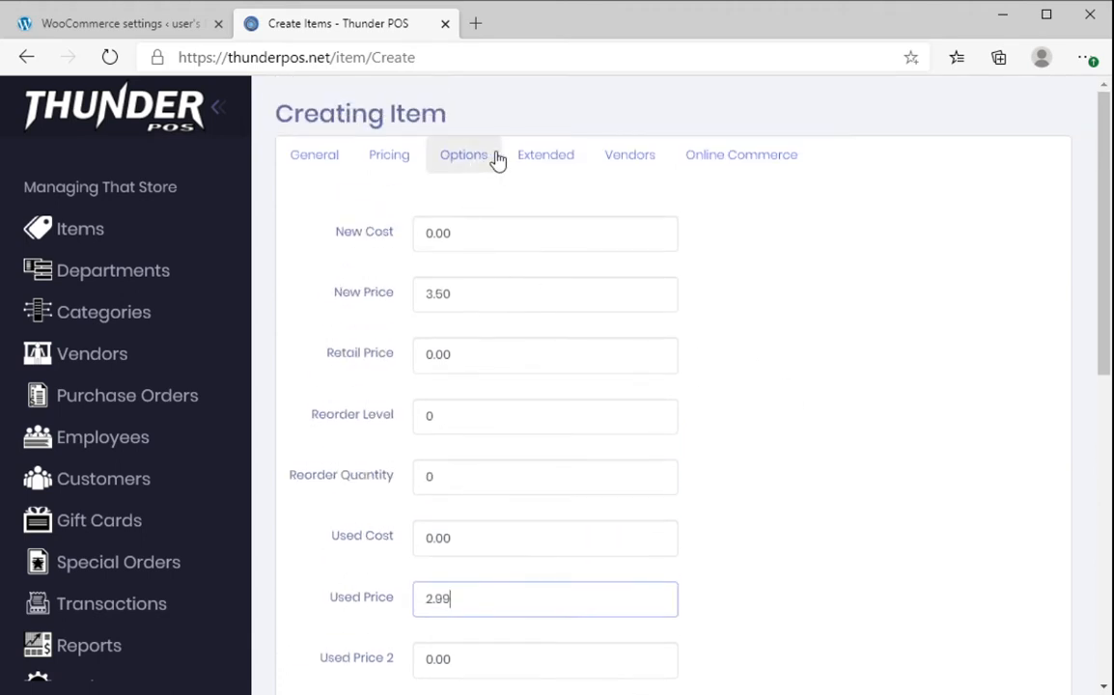
- Bring up the item's Online Commerce settings via the Extended and Options tabs
click(536, 158)
click(449, 163)
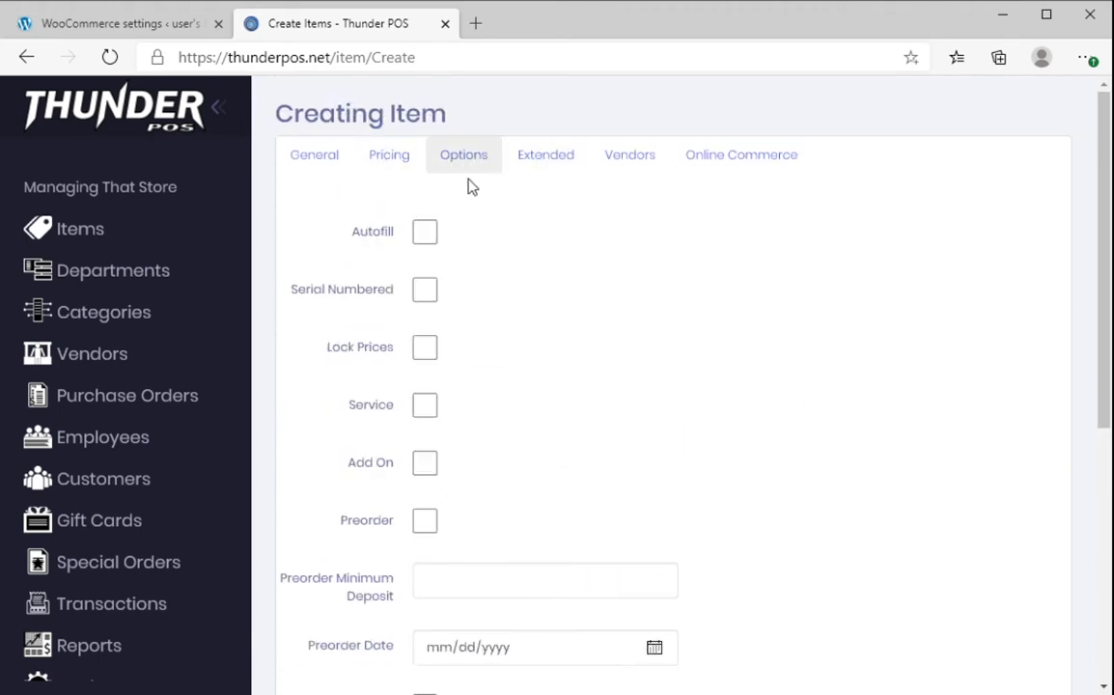
click(708, 169)
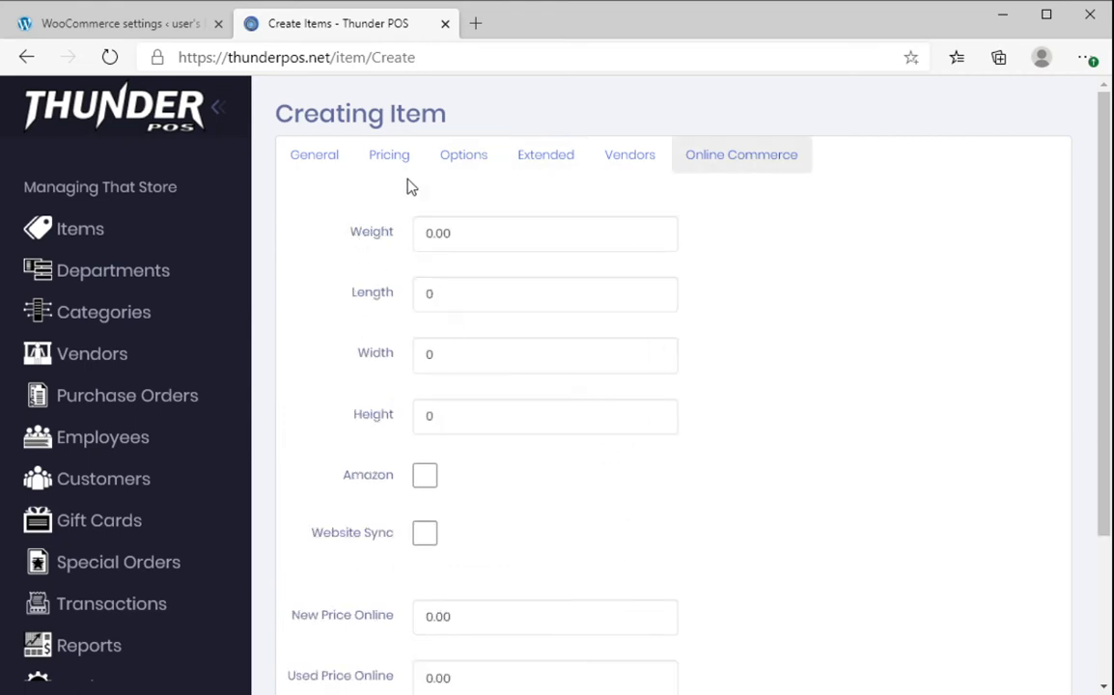
- Turn on Website Sync for the item
click(488, 229)
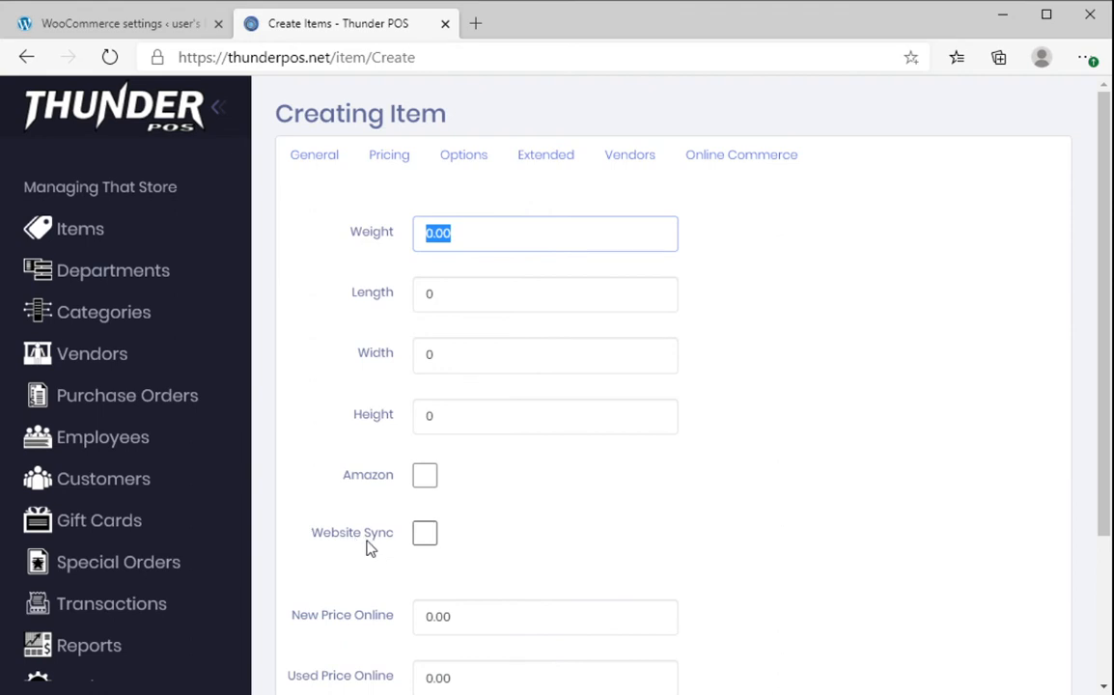
click(424, 535)
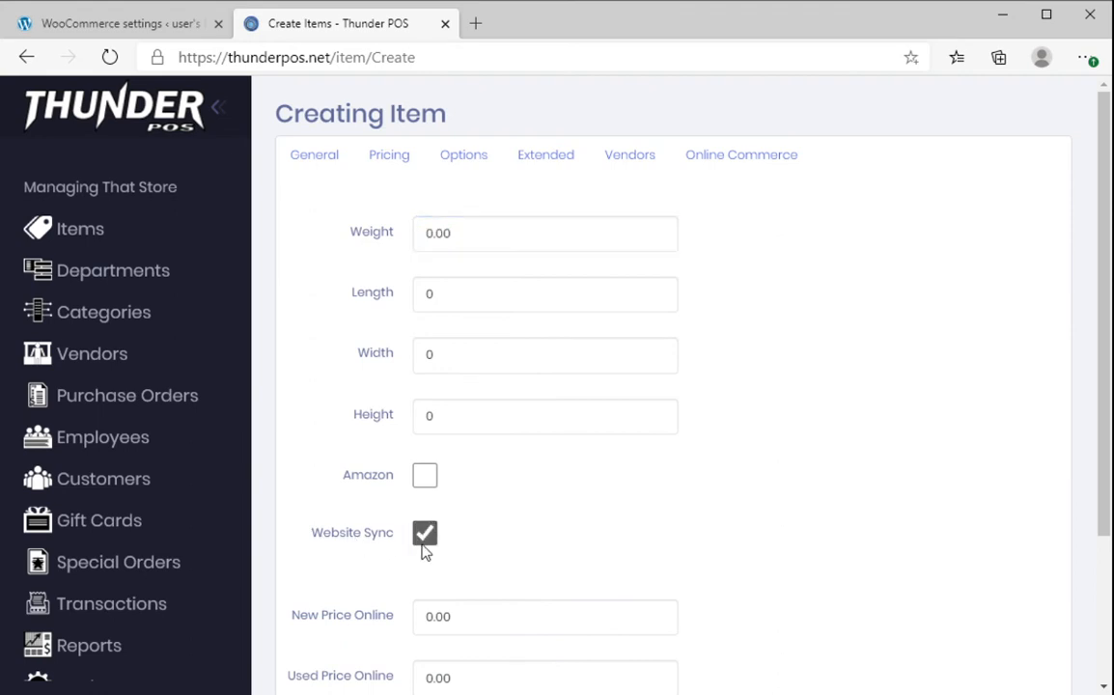
scroll(433, 538, down, 2)
scroll(432, 539, up, 2)
- Add the note 'This is the notes' in the item's Extended details
click(557, 166)
scroll(507, 242, down, 2)
scroll(470, 360, up, 1)
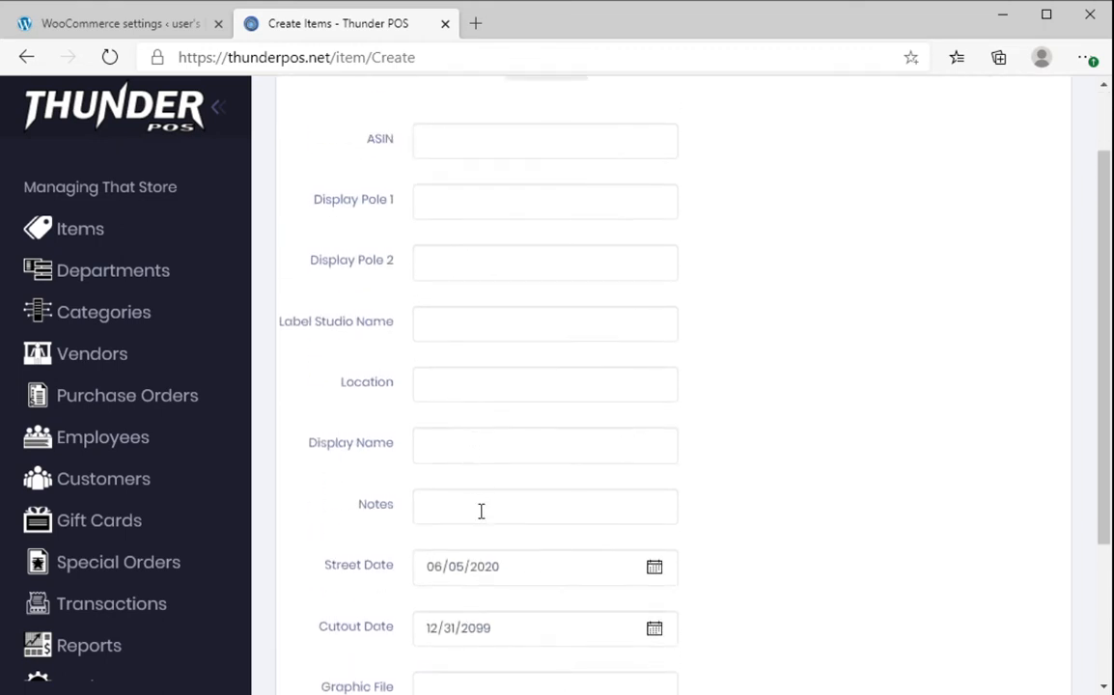
click(482, 515)
text(This i)
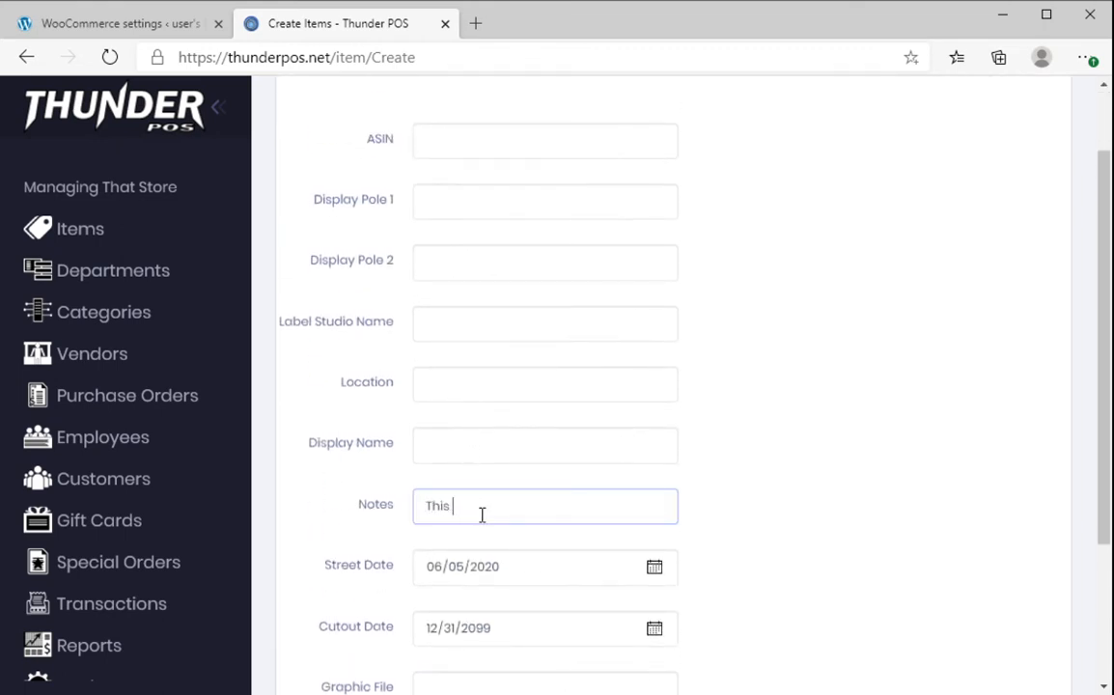
text(s the notes)
scroll(959, 268, up, 1)
click(696, 165)
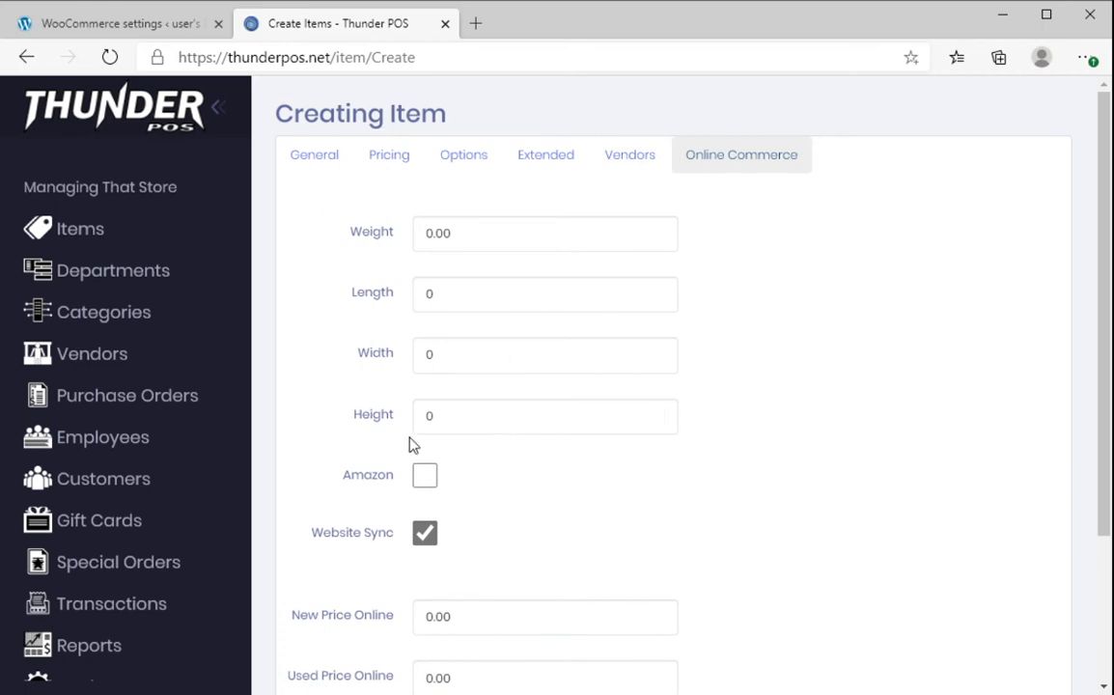
click(497, 242)
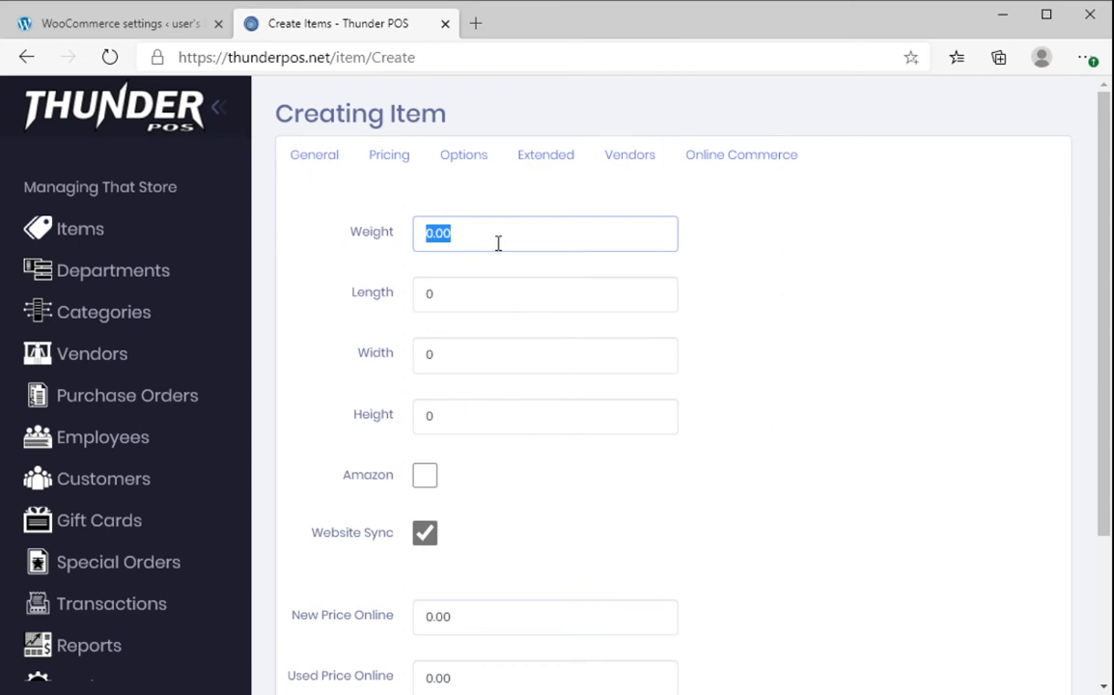
- Enter weight 2, dimensions 5×6×7 and online new price 5.99, then create the item
text(2)
key(Tab)
text(5)
key(Tab)
text(6)
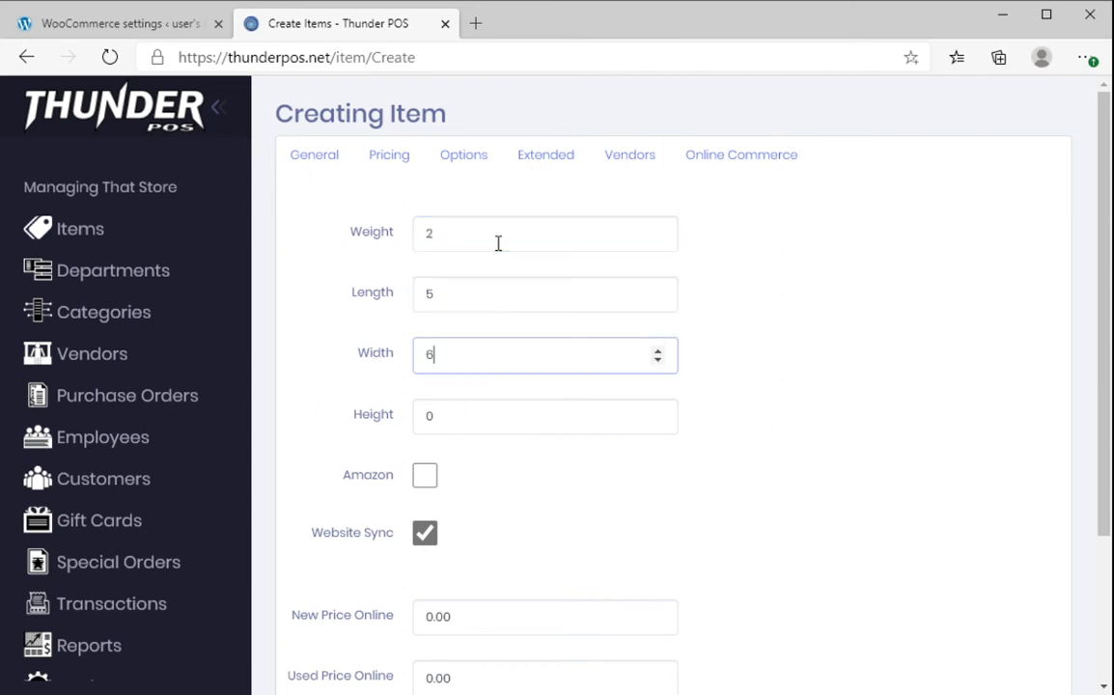
key(Tab)
text(7)
scroll(687, 377, down, 2)
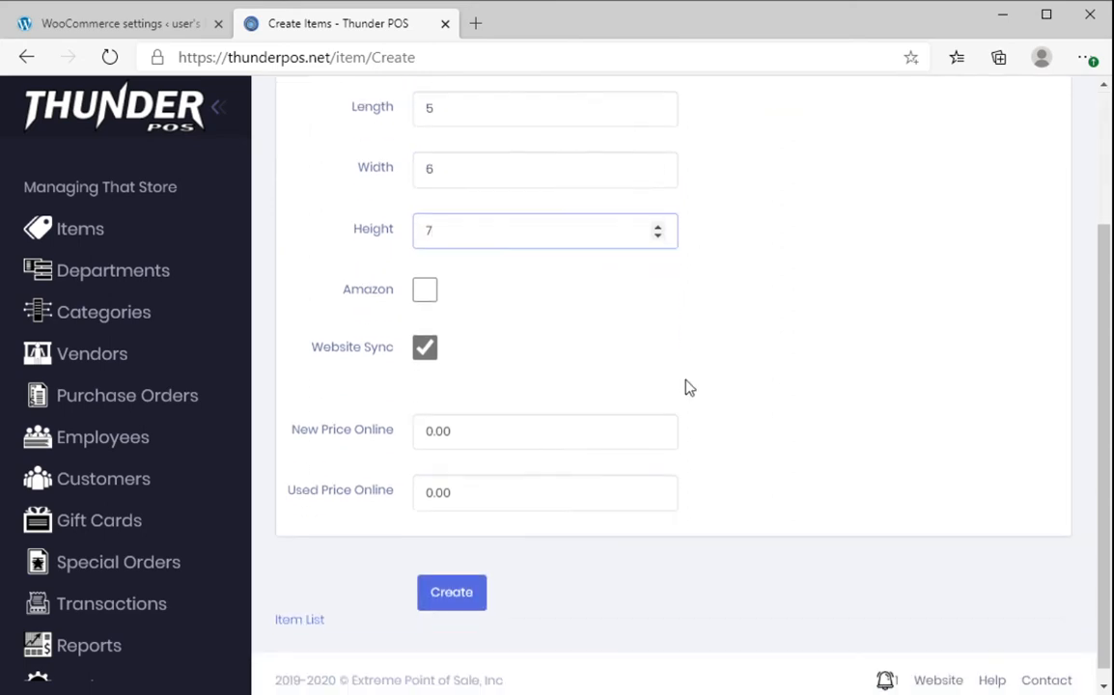
click(468, 438)
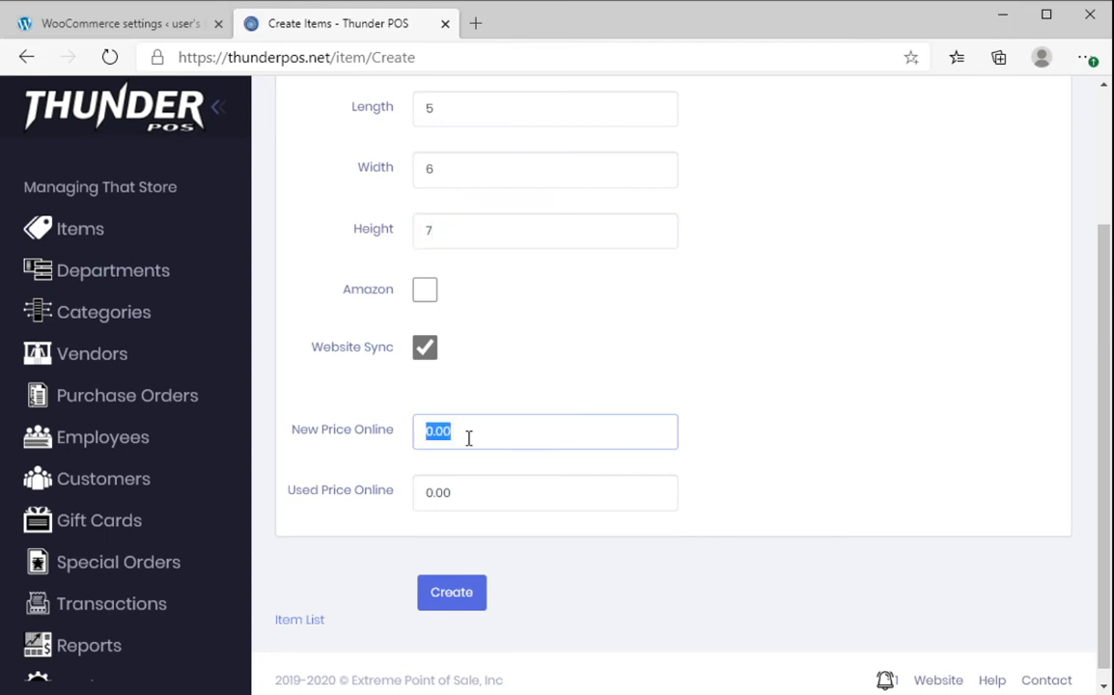
text(5.99)
click(468, 602)
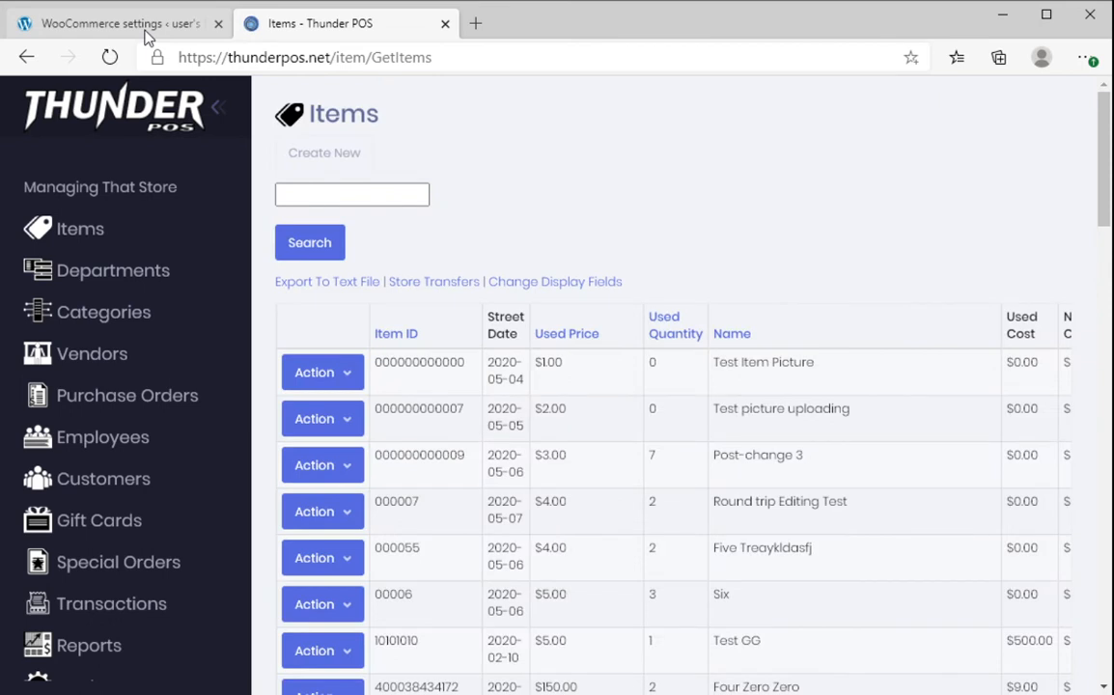
- Open the WooCommerce Products list in WordPress admin
click(147, 27)
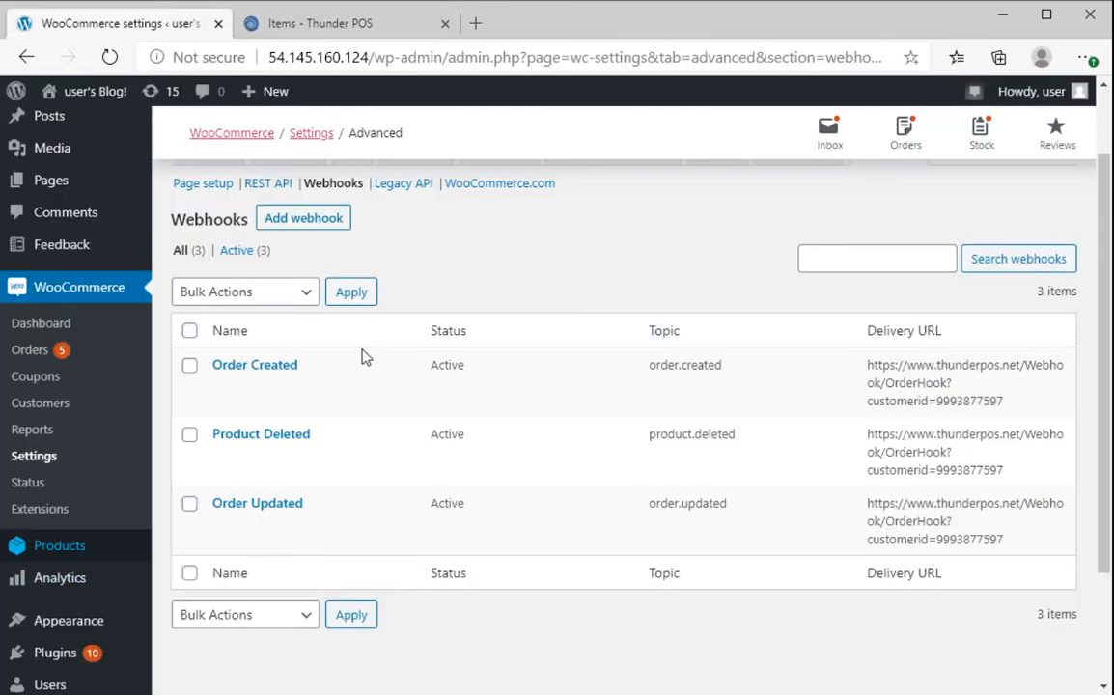
click(86, 561)
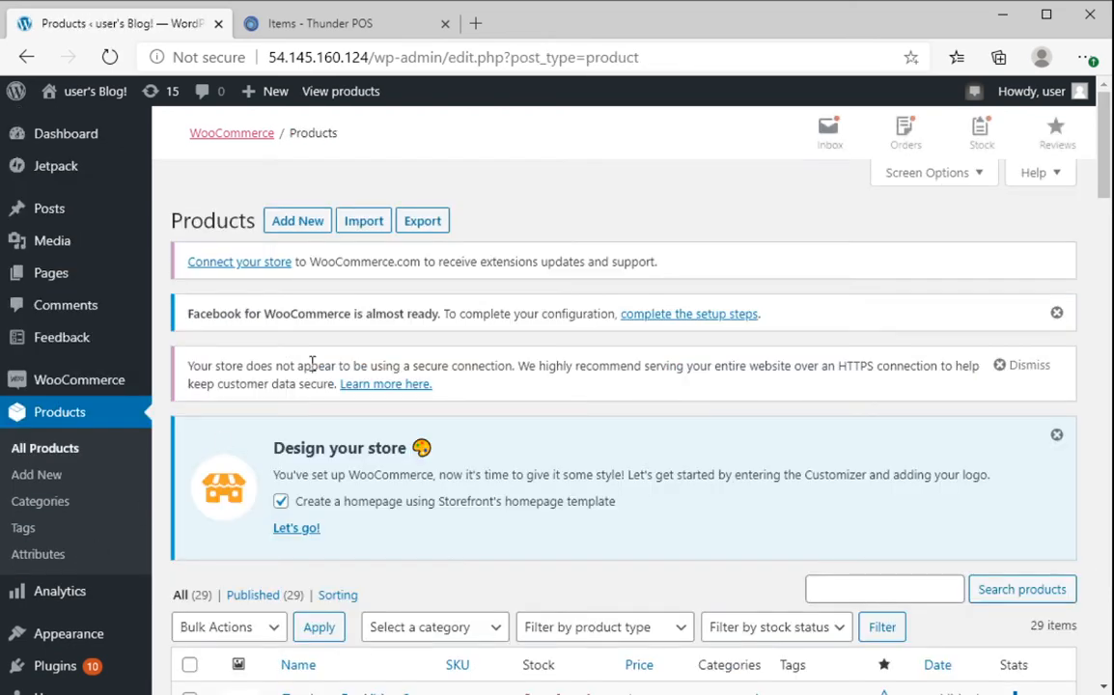
scroll(310, 370, down, 4)
- Open the synced Test Item For Video 2 product in WooCommerce
click(331, 328)
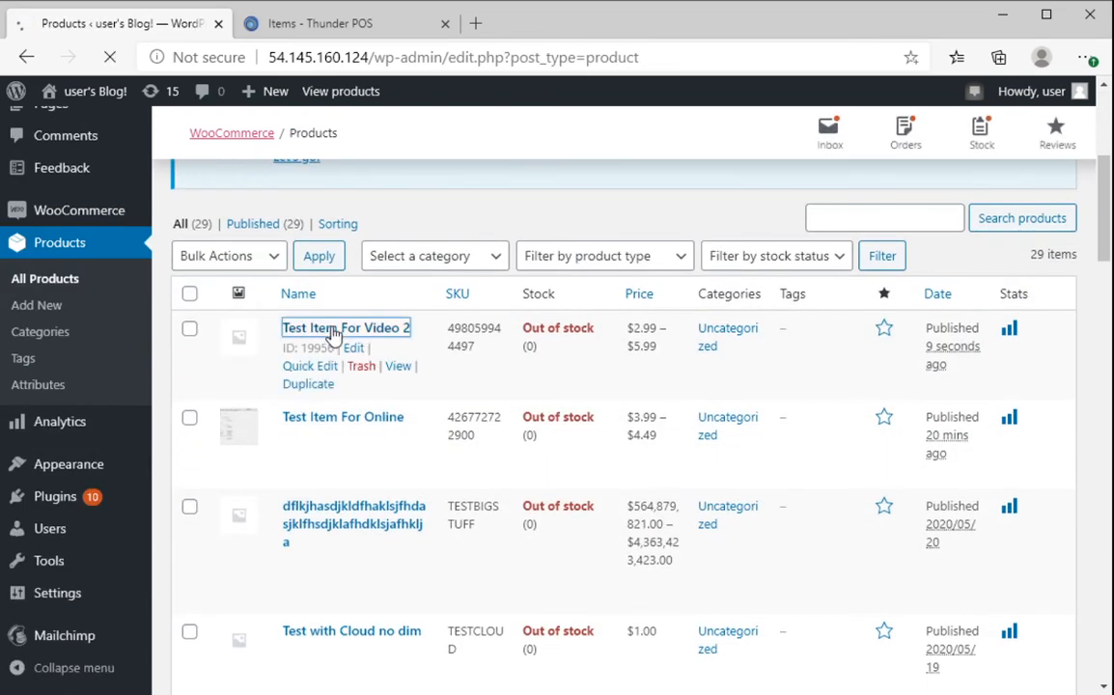
scroll(359, 386, down, 6)
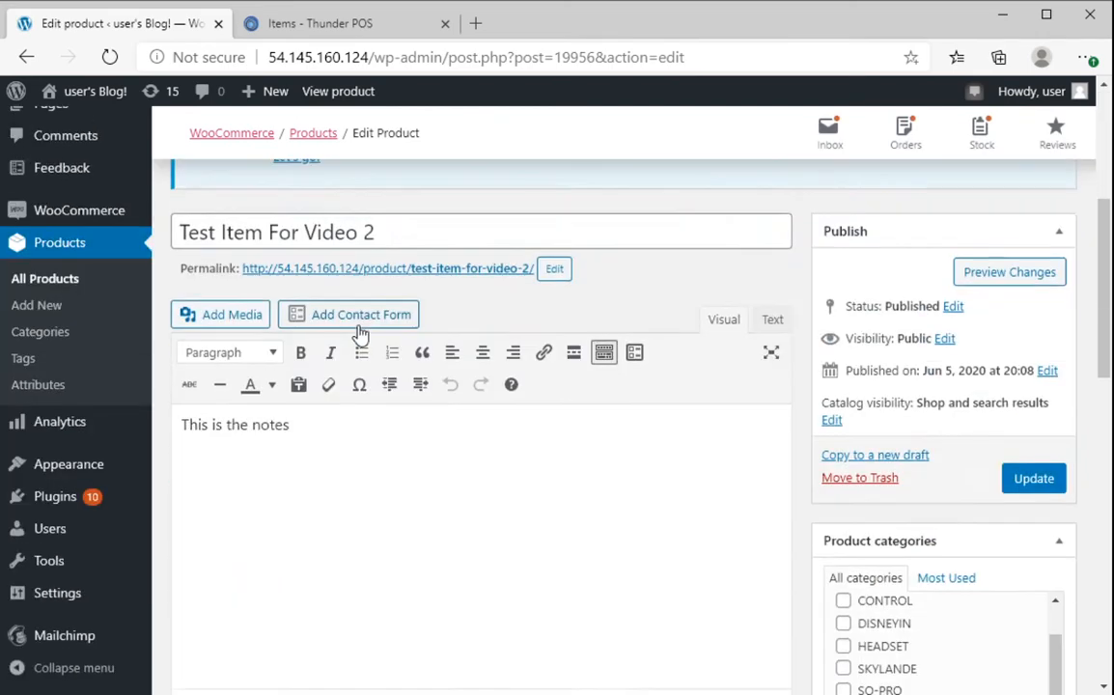
scroll(359, 325, up, 2)
scroll(510, 318, down, 2)
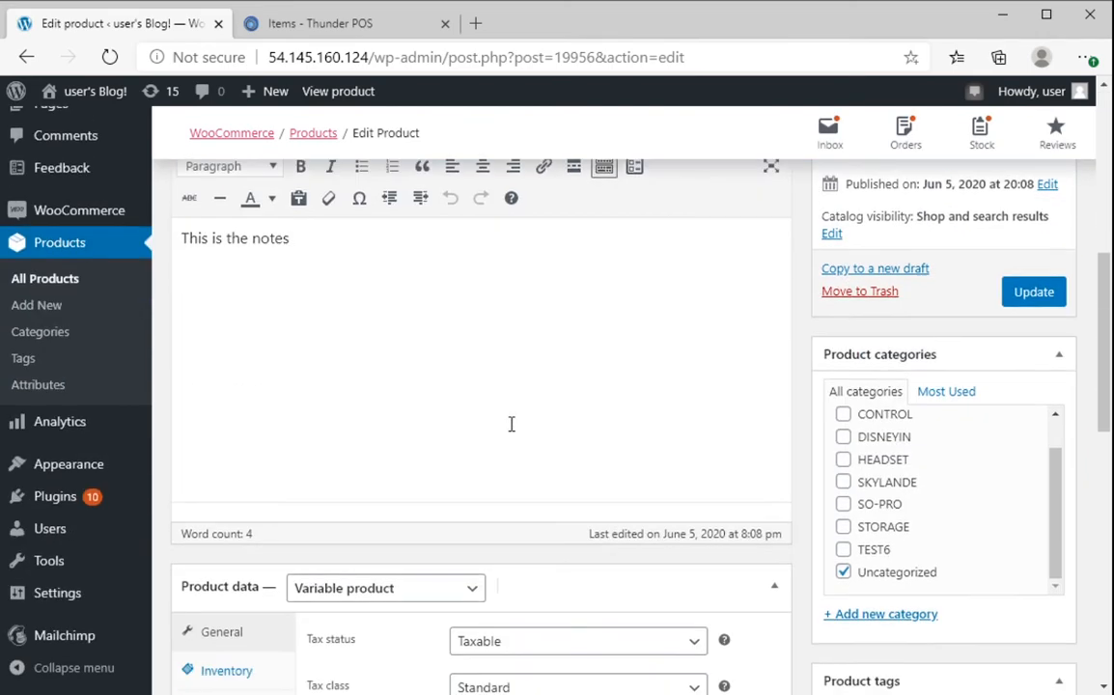
scroll(340, 299, down, 3)
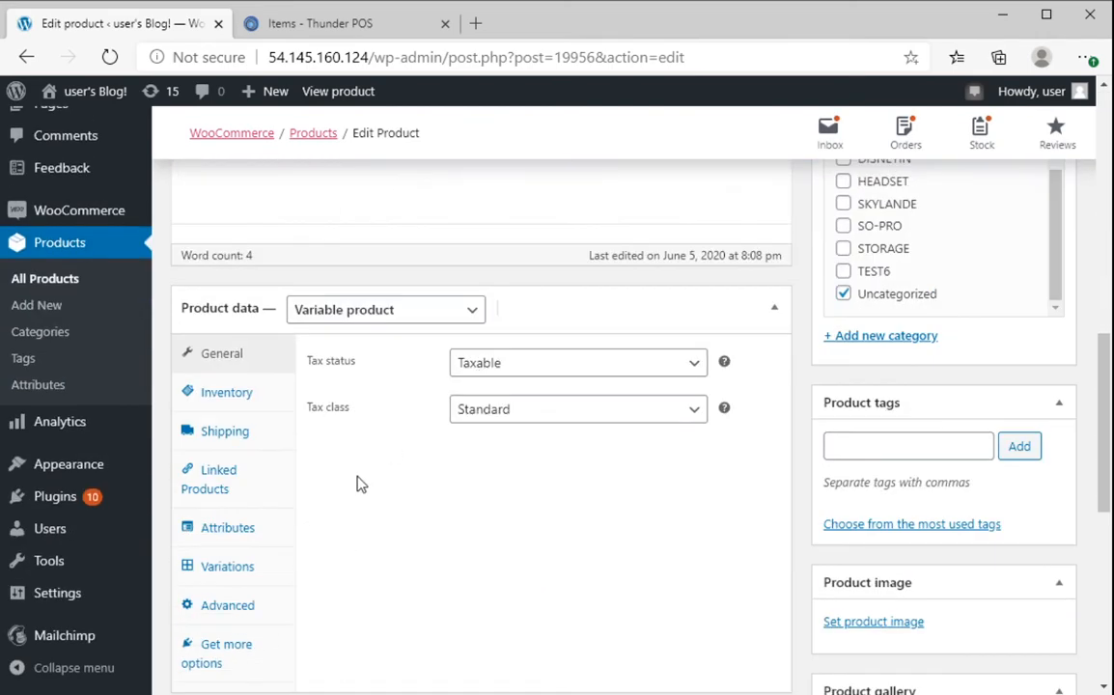
scroll(355, 485, down, 3)
- Inspect the product's New and Used variations, then return to All Products
click(231, 287)
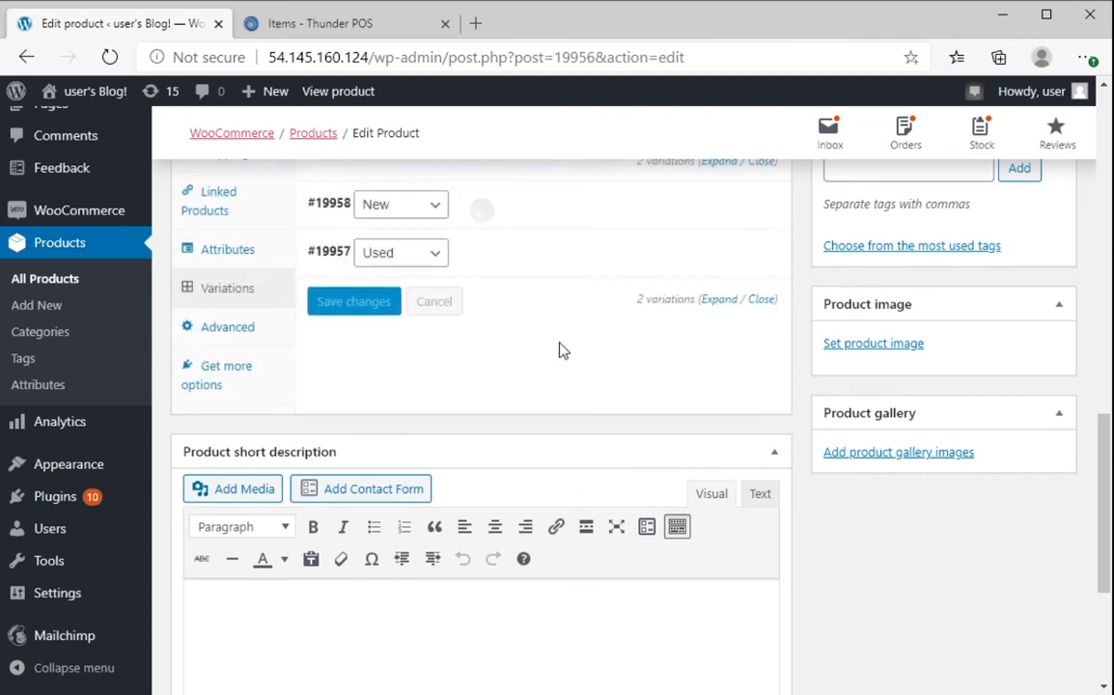
scroll(565, 367, up, 2)
click(567, 444)
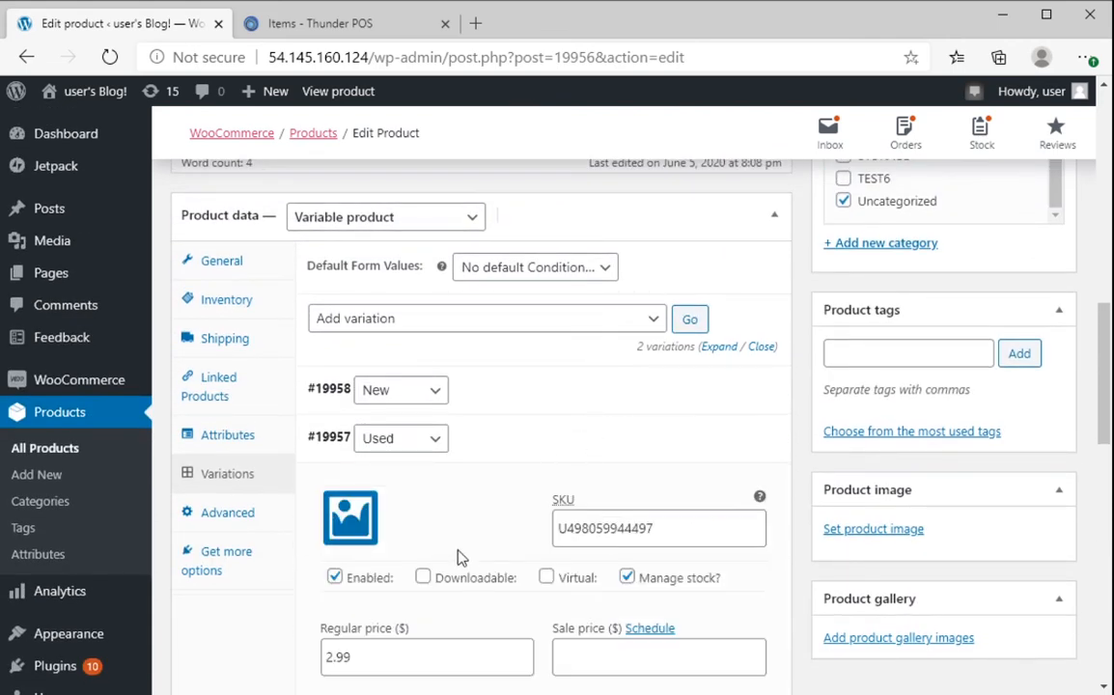
click(521, 389)
scroll(521, 389, down, 3)
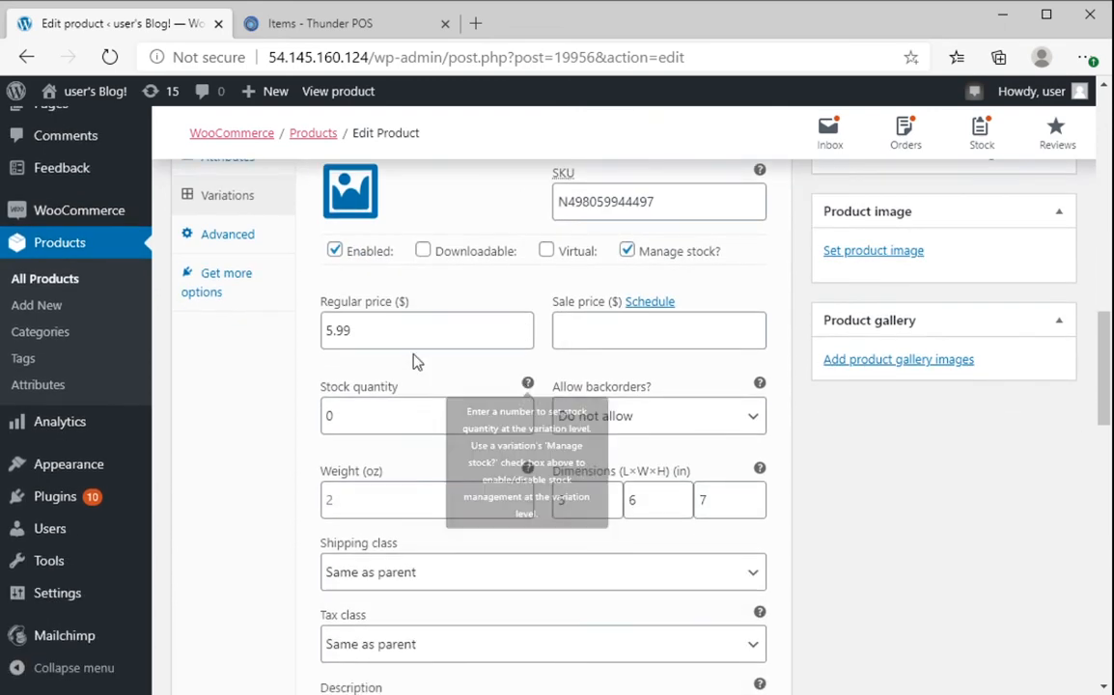
scroll(539, 333, up, 7)
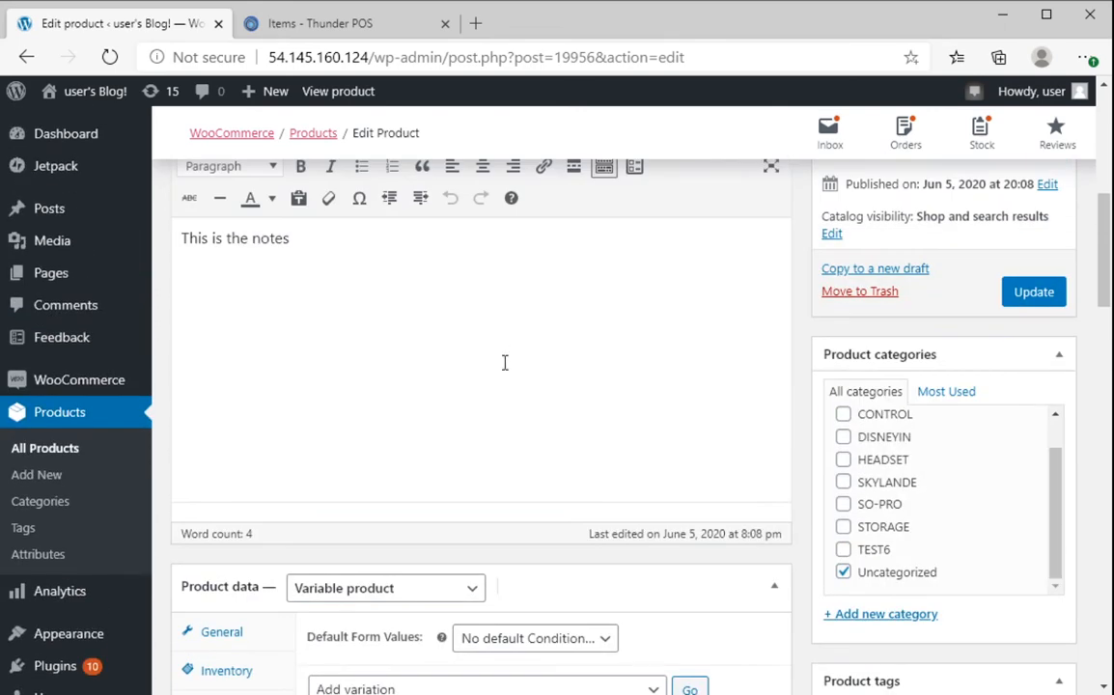
scroll(505, 363, up, 2)
scroll(507, 371, up, 3)
scroll(591, 351, down, 5)
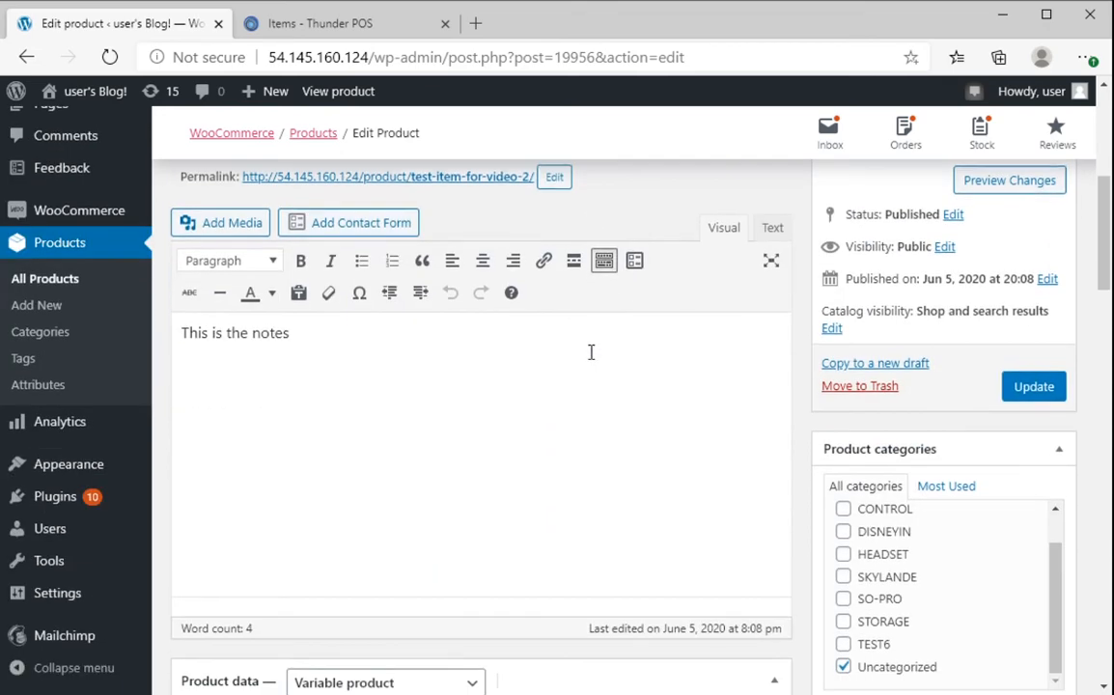
scroll(591, 349, down, 4)
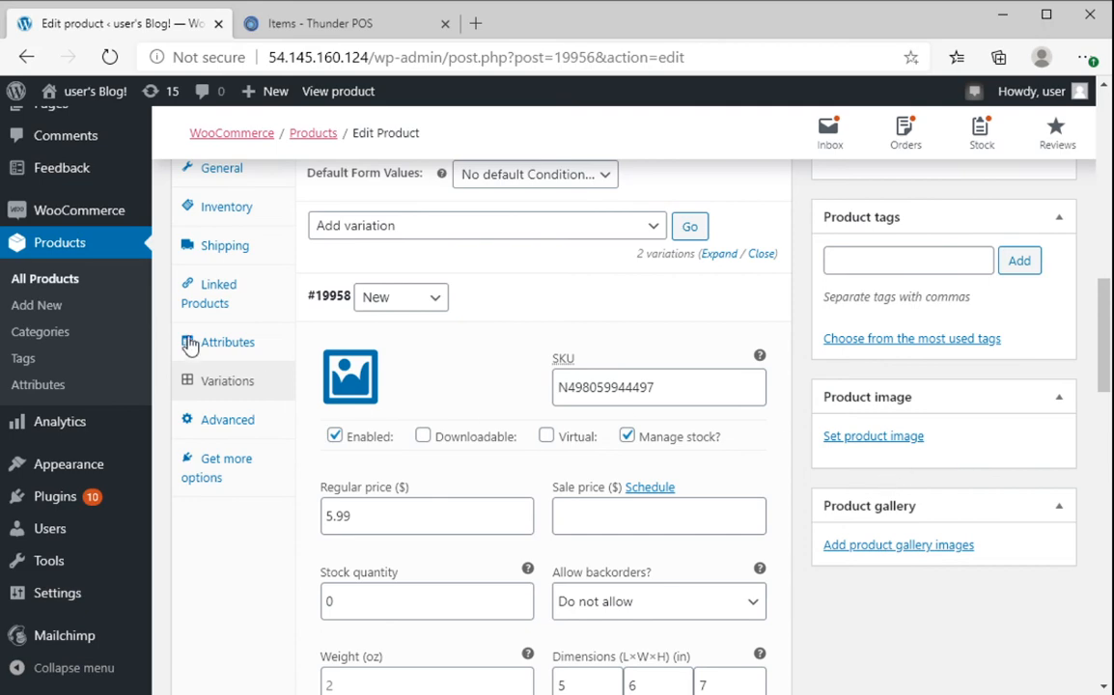
click(53, 249)
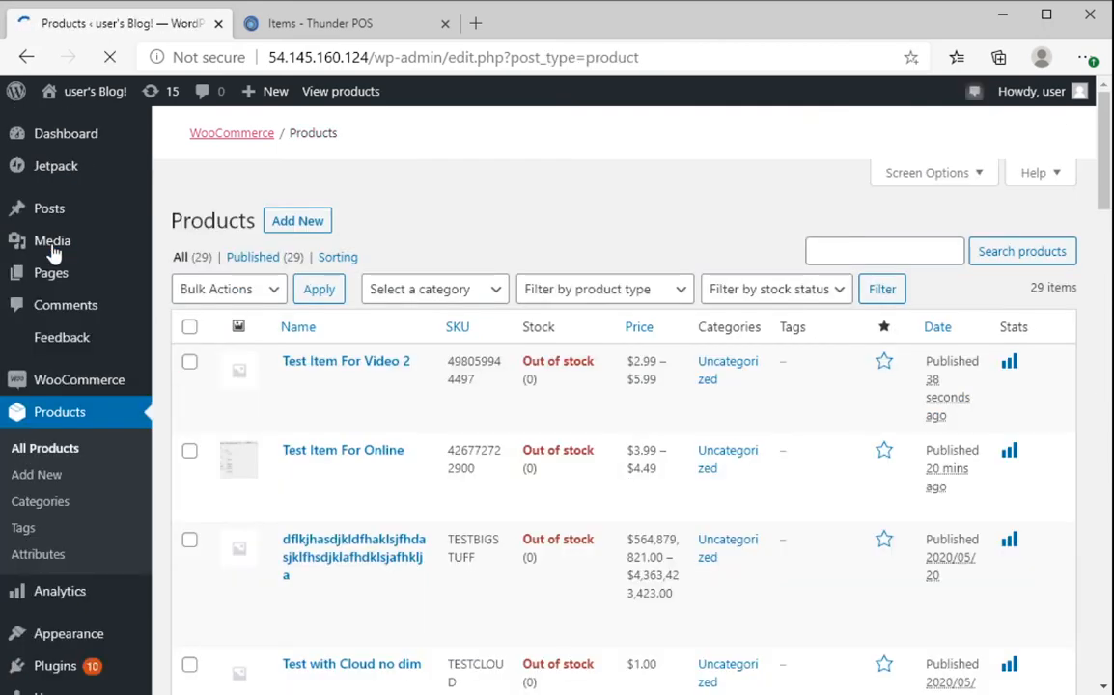
- Search the Thunder POS items list for 'test item'
click(309, 25)
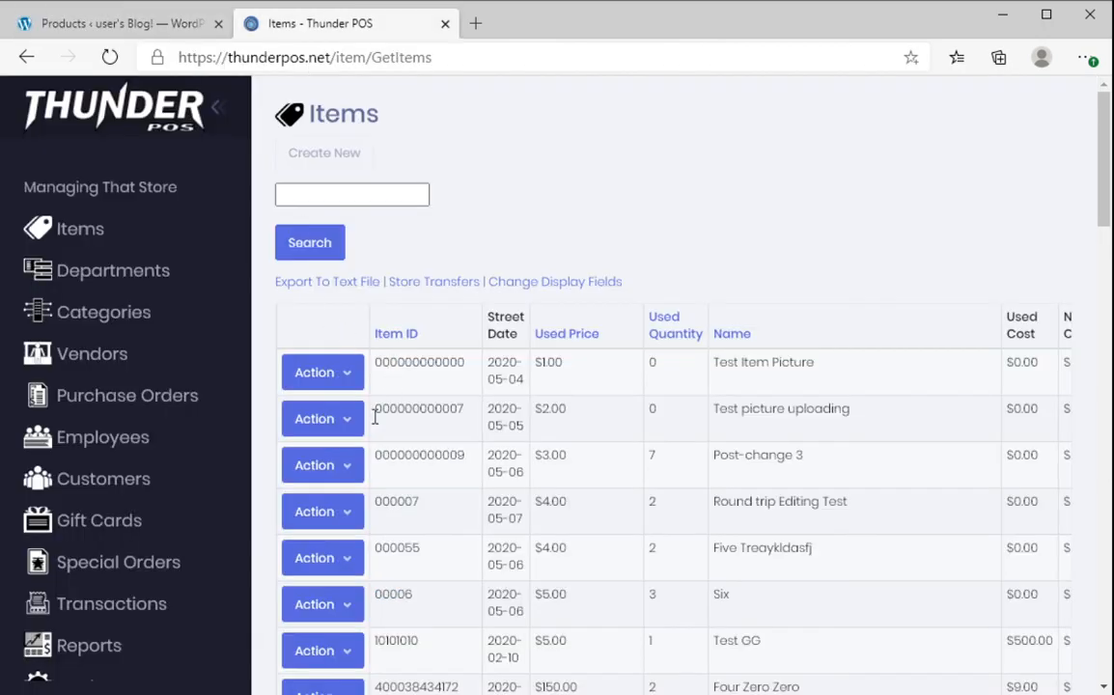
click(366, 193)
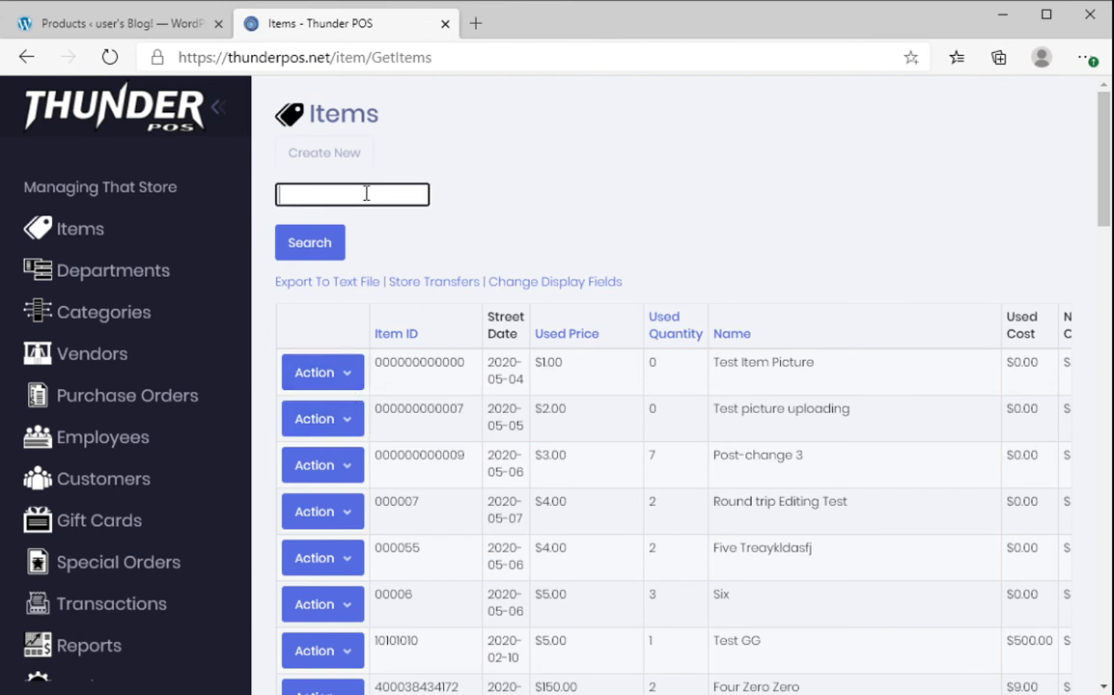
text(test item)
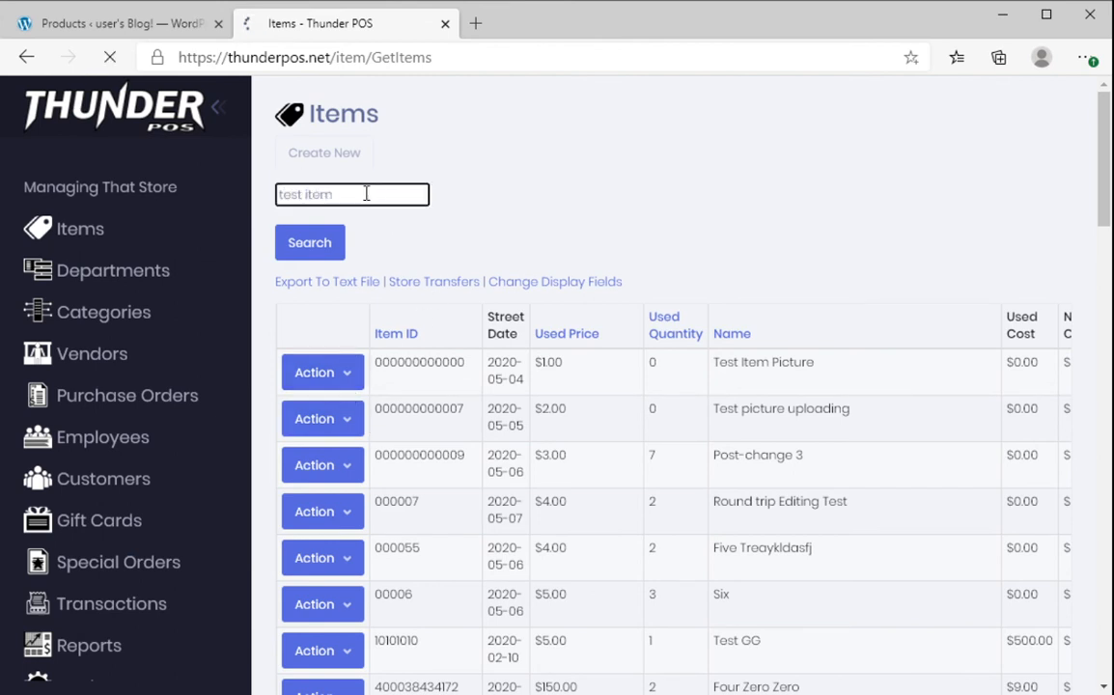
key(Return)
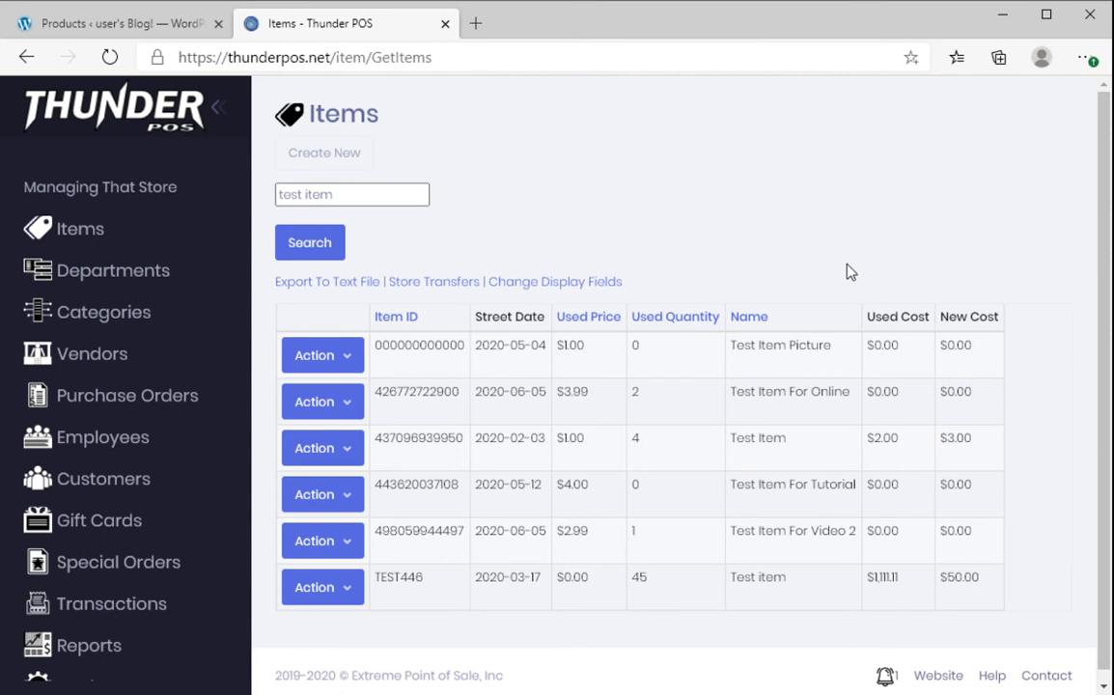
- Upload VGPCUpdater.JPG as the picture for Test Item For Video 2
click(327, 543)
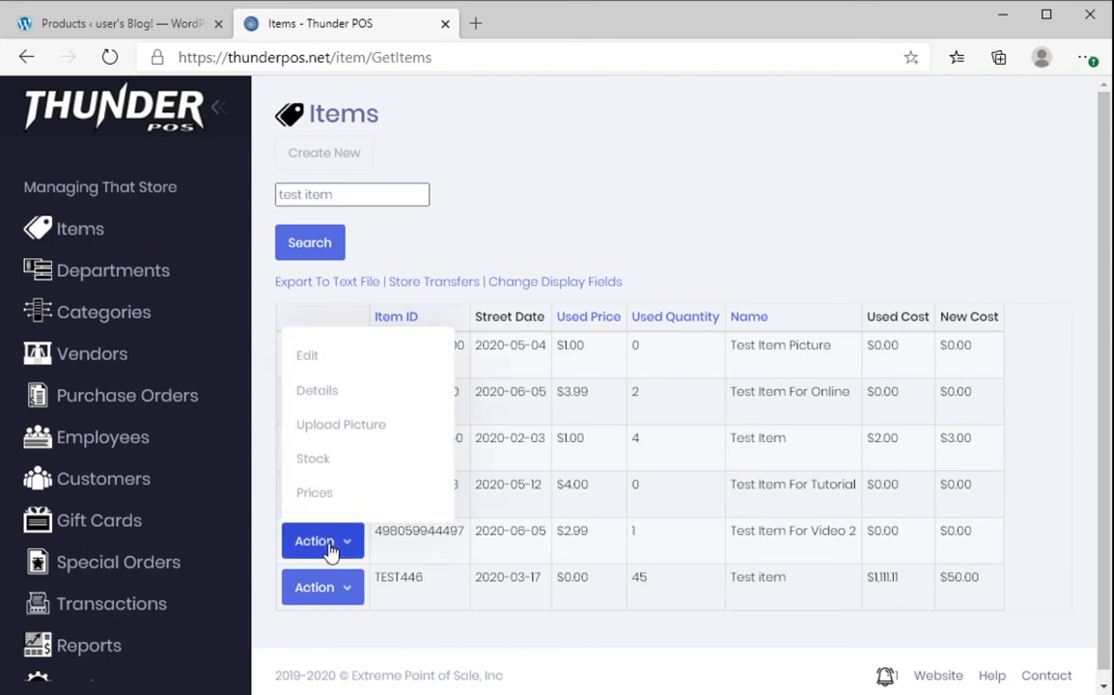
click(352, 434)
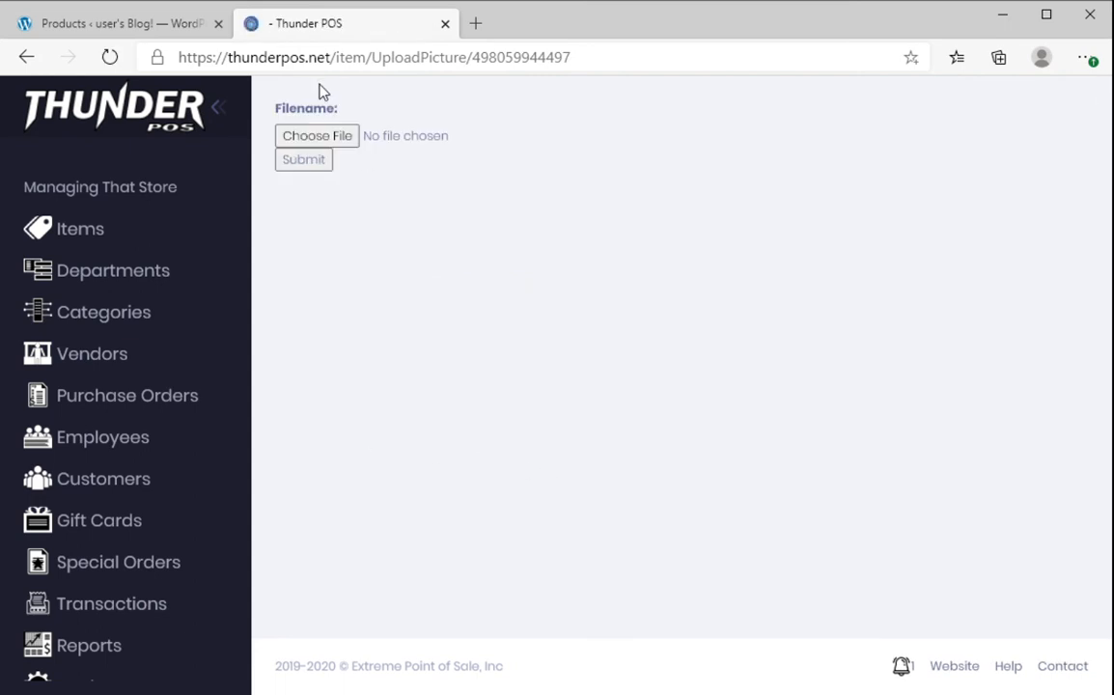
click(326, 137)
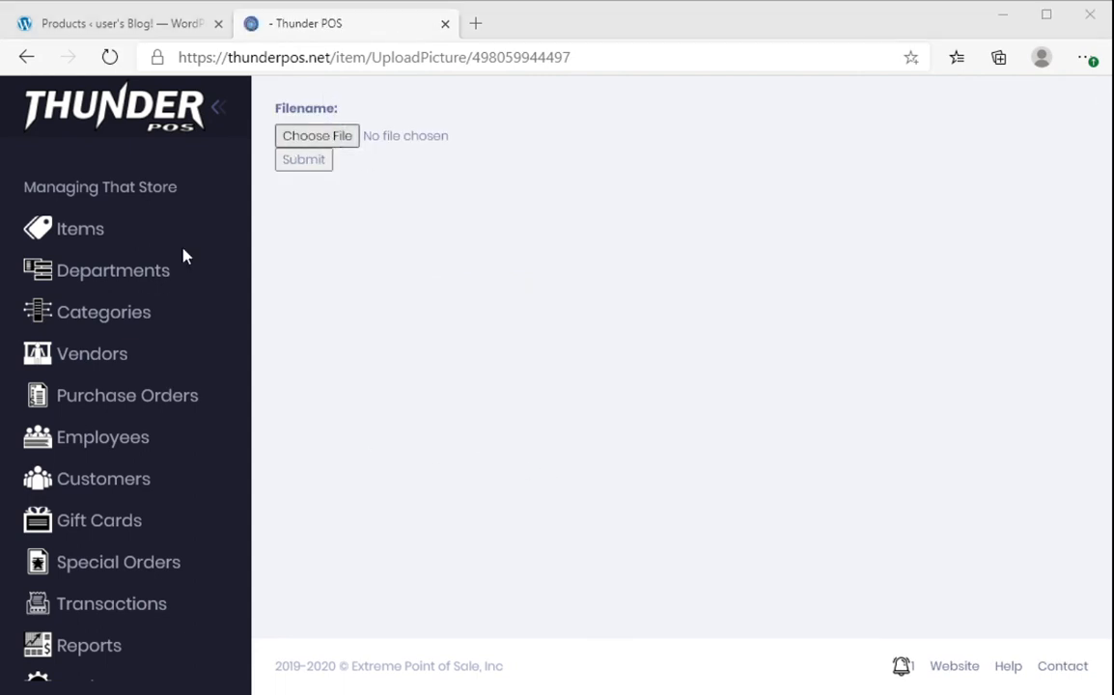
key(Return)
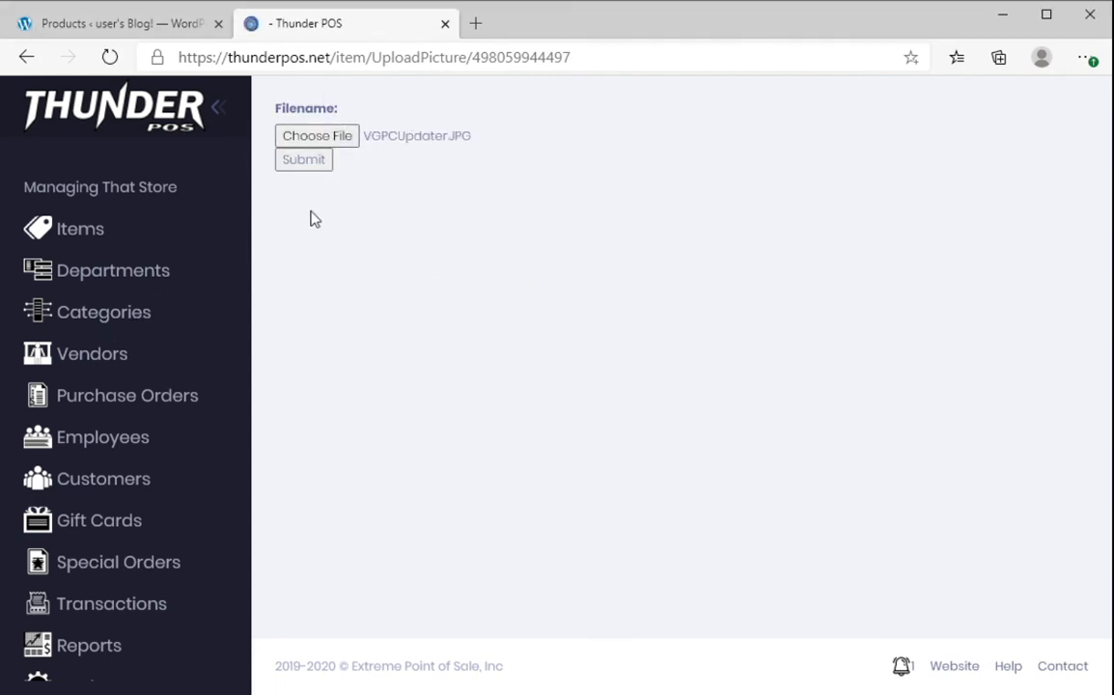
click(311, 164)
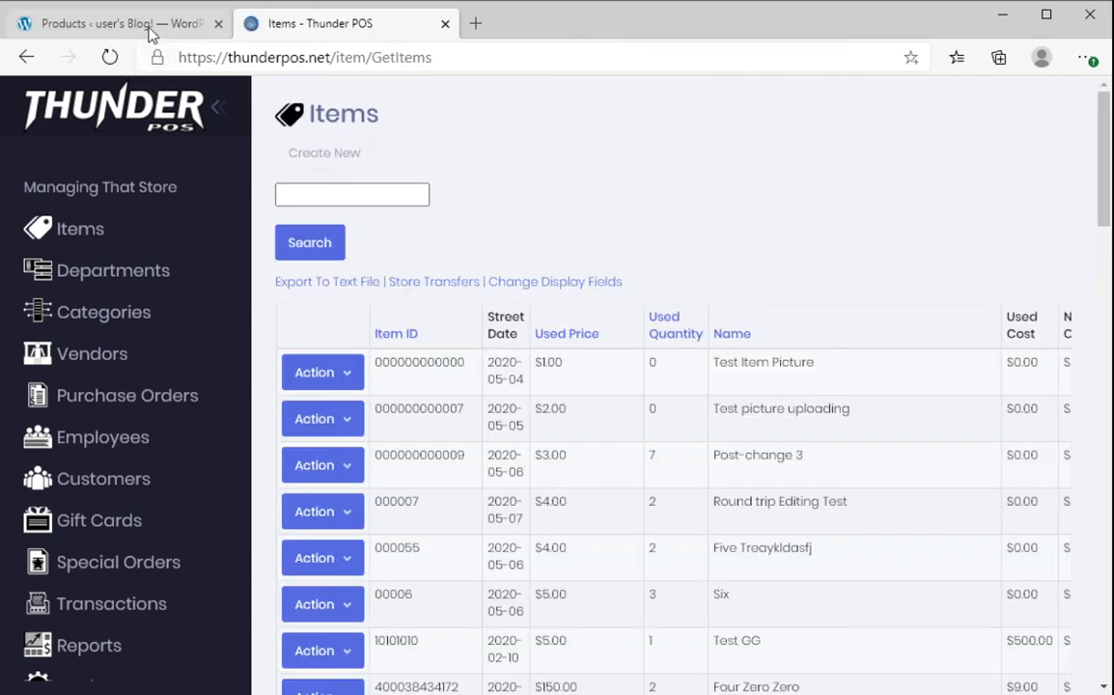
- Open Test Item For Video 2's edit page from the WooCommerce products list
click(152, 29)
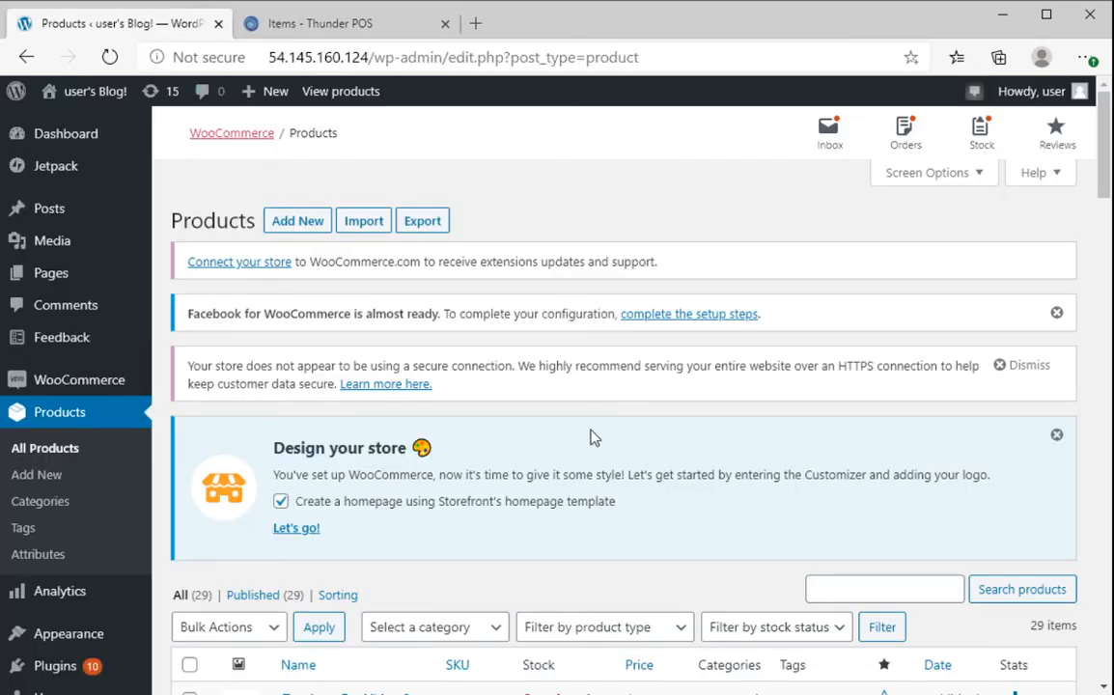
scroll(587, 430, down, 4)
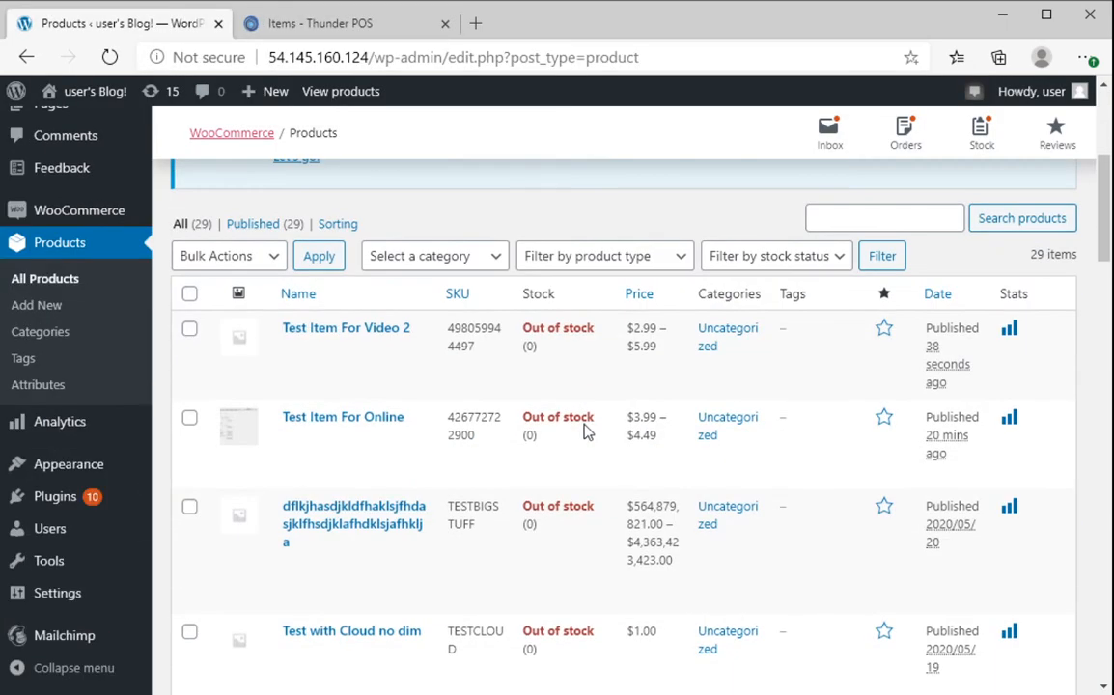
click(367, 329)
- Confirm the Product image is the picture uploaded from Thunder POS, then follow the product permalink
scroll(800, 478, down, 8)
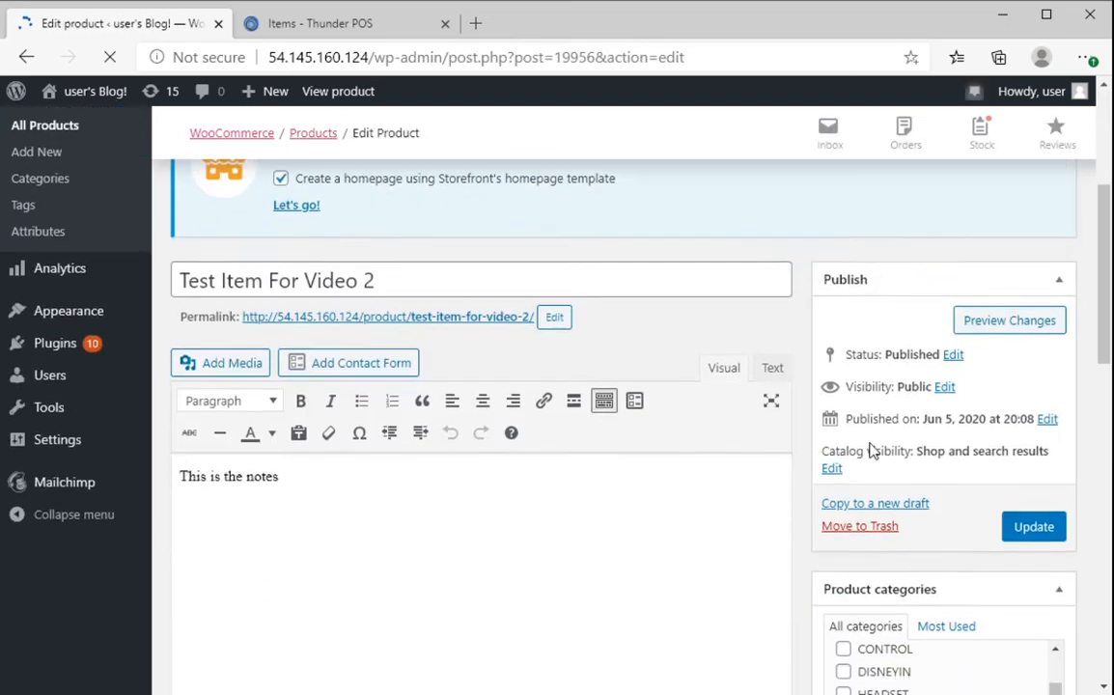
scroll(782, 470, down, 4)
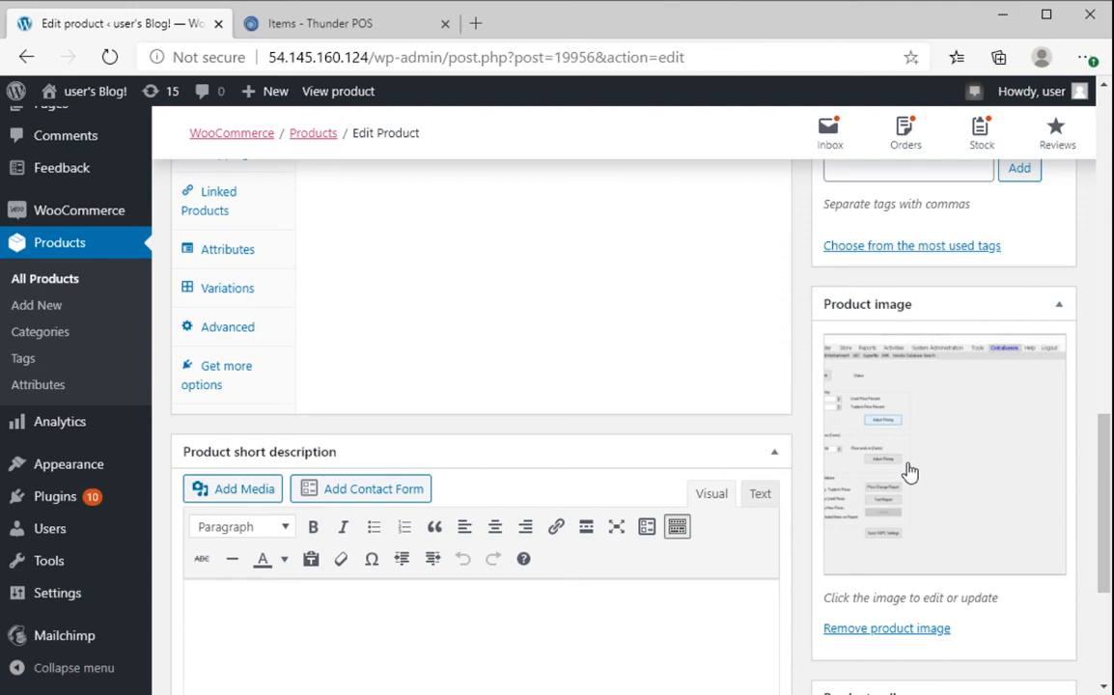
scroll(665, 412, down, 2)
scroll(665, 427, up, 15)
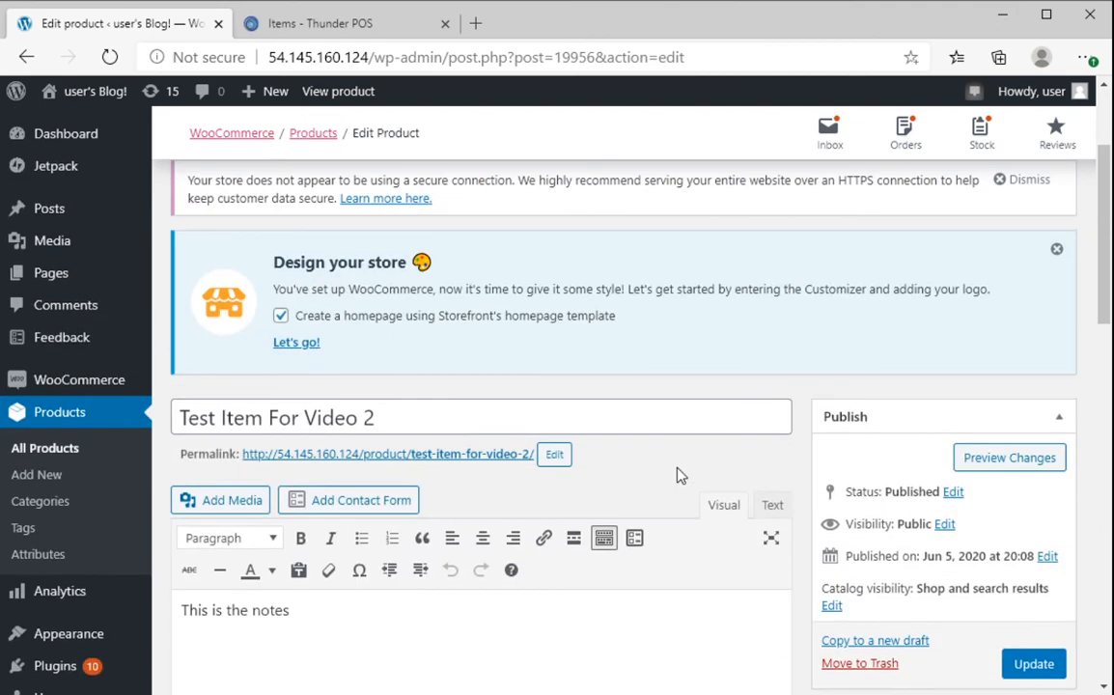
click(480, 463)
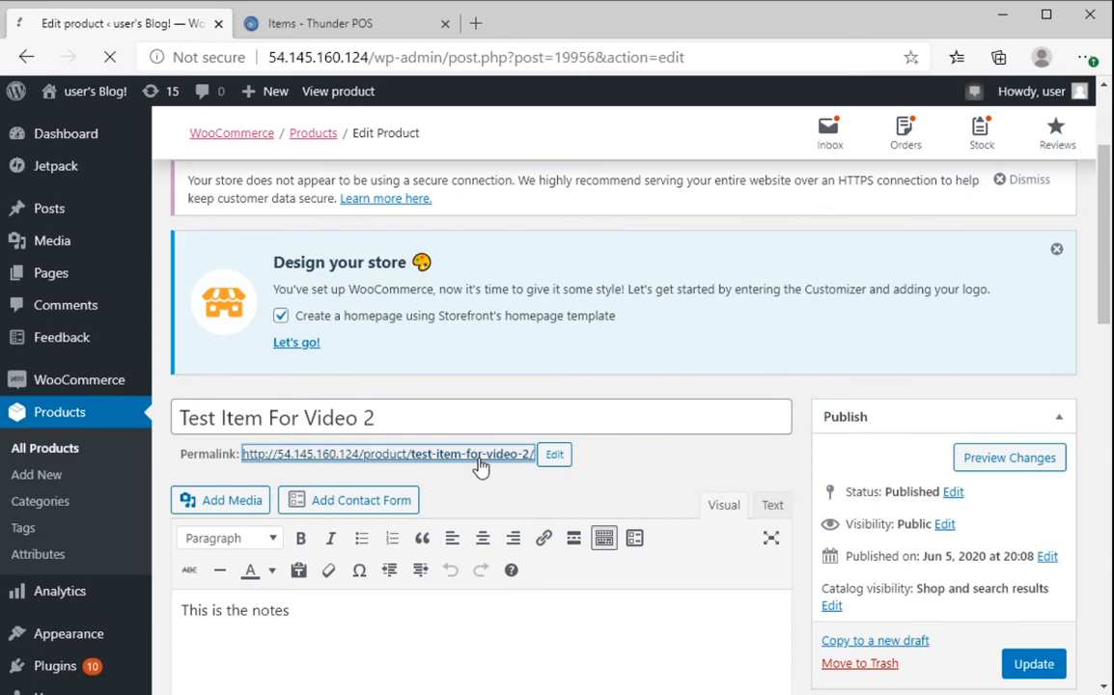
- Scroll the storefront page to check the picture, $2.99 – $5.99 price, Condition dropdown and 'This is the notes' description
scroll(710, 314, down, 2)
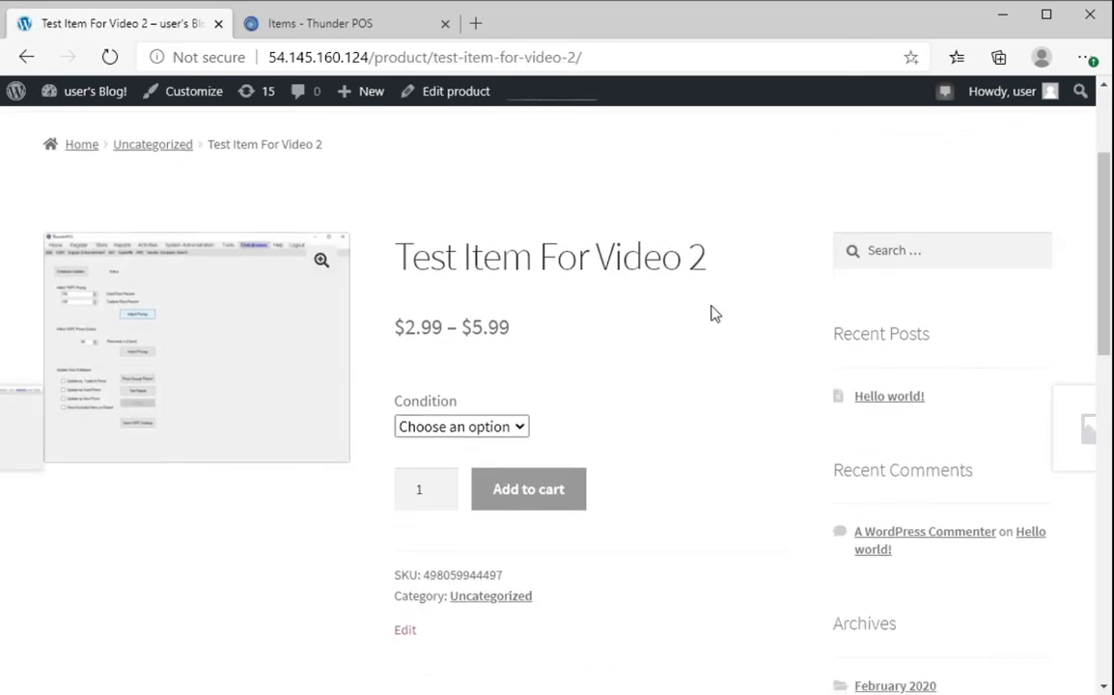
scroll(710, 314, up, 2)
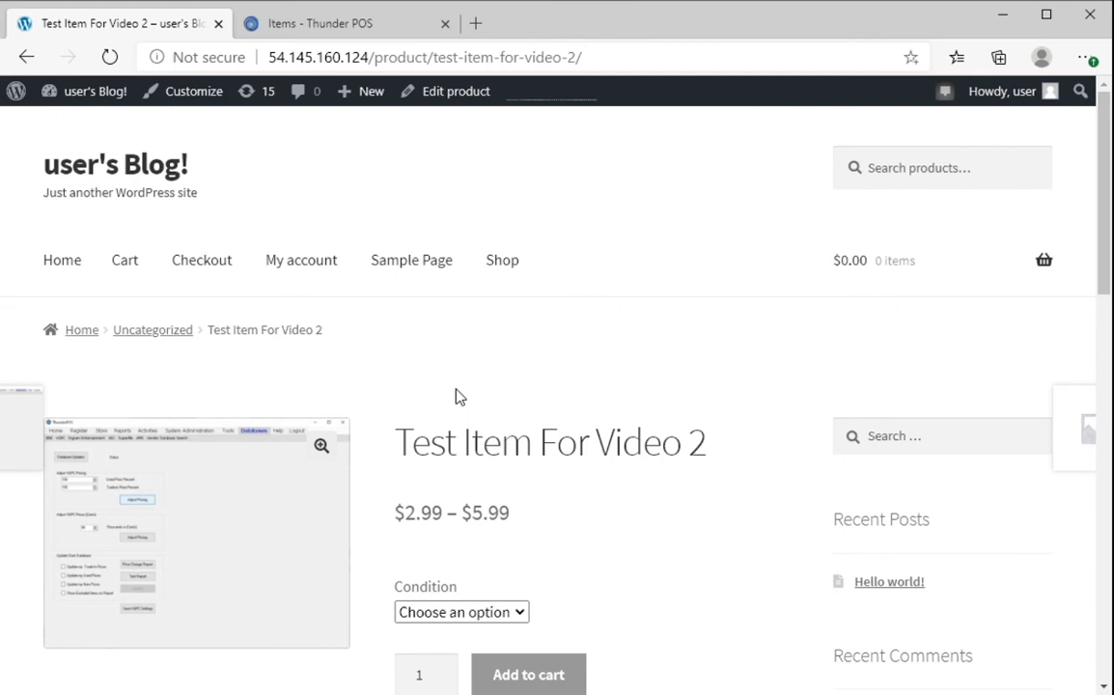
scroll(457, 396, down, 2)
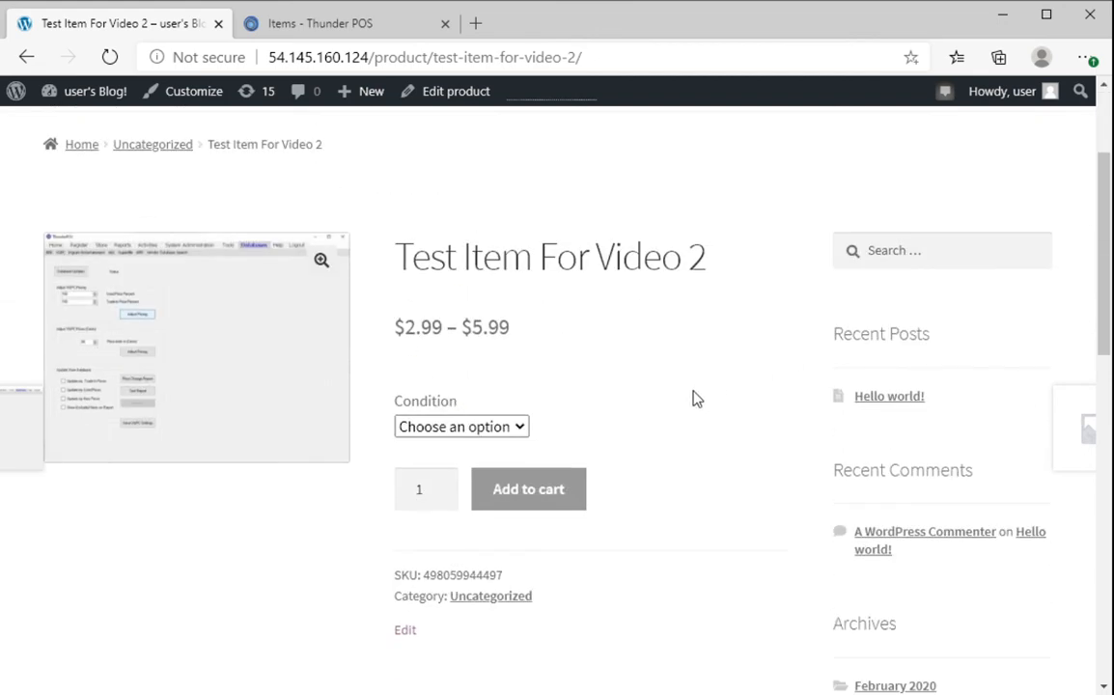
scroll(696, 397, up, 2)
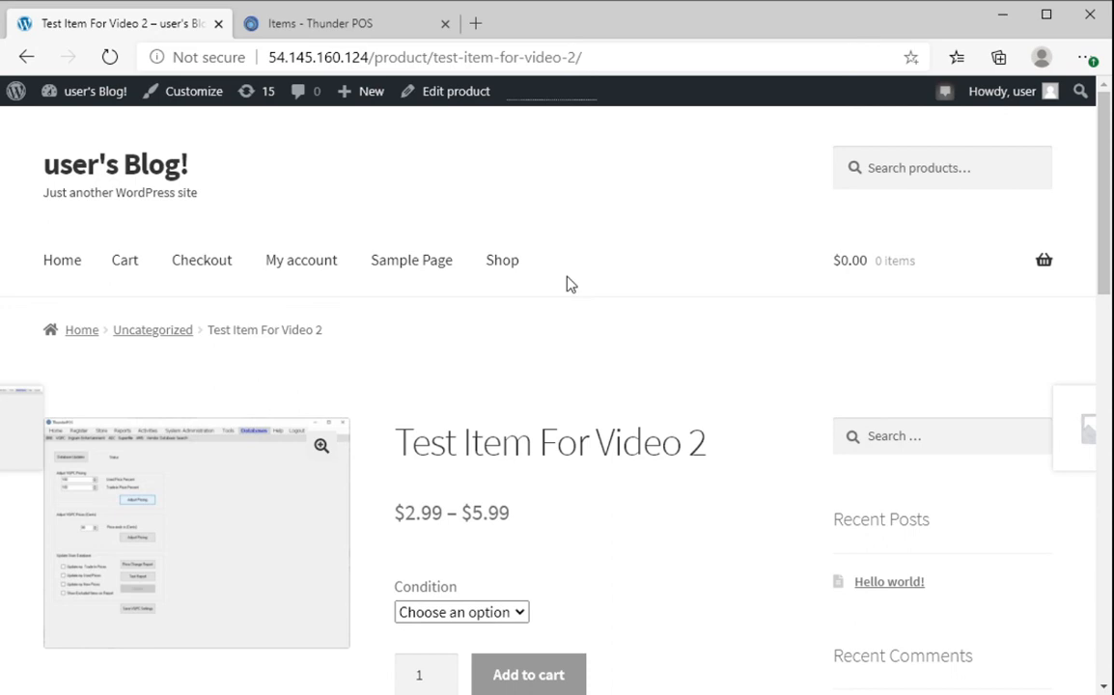
scroll(569, 284, down, 2)
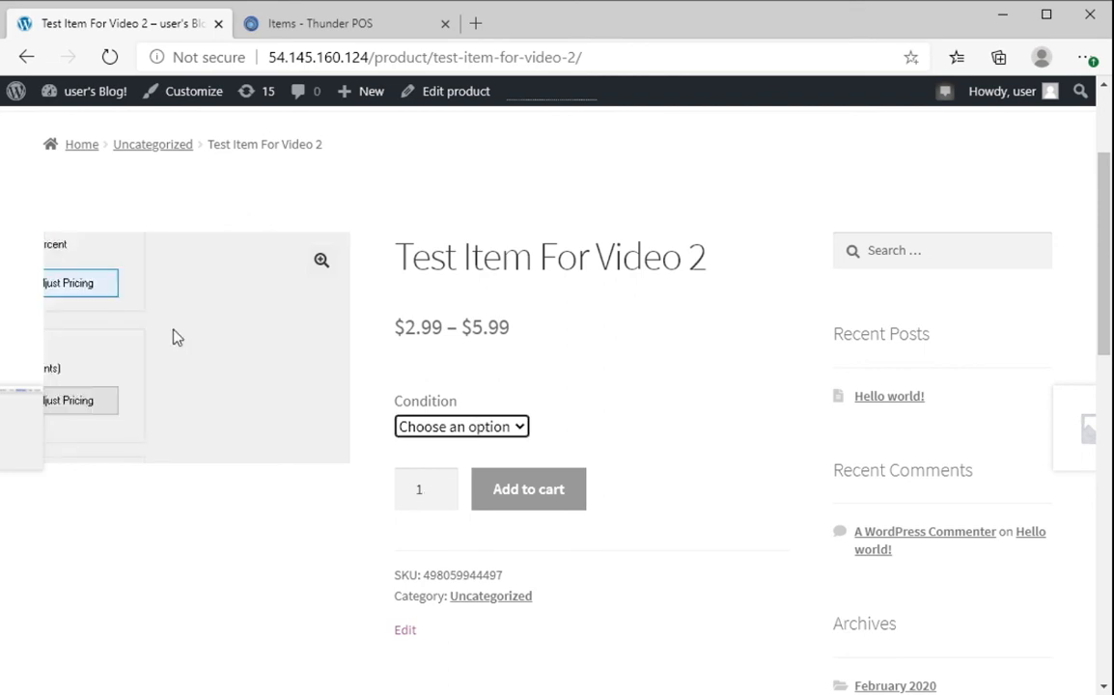
scroll(614, 452, down, 5)
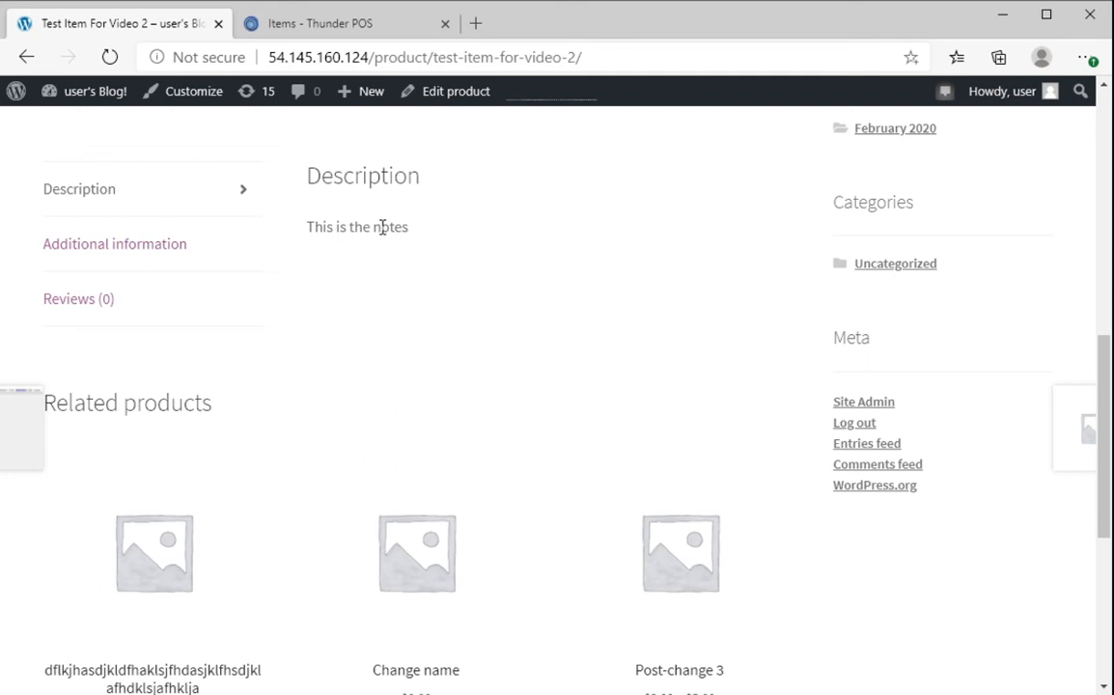
scroll(382, 227, up, 3)
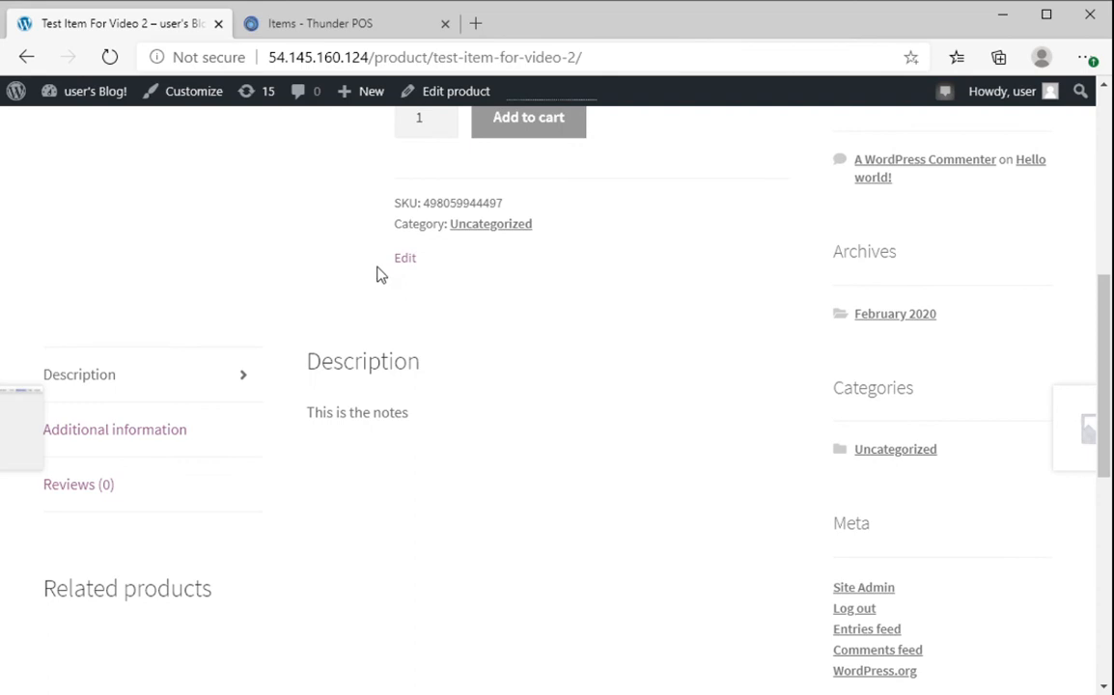